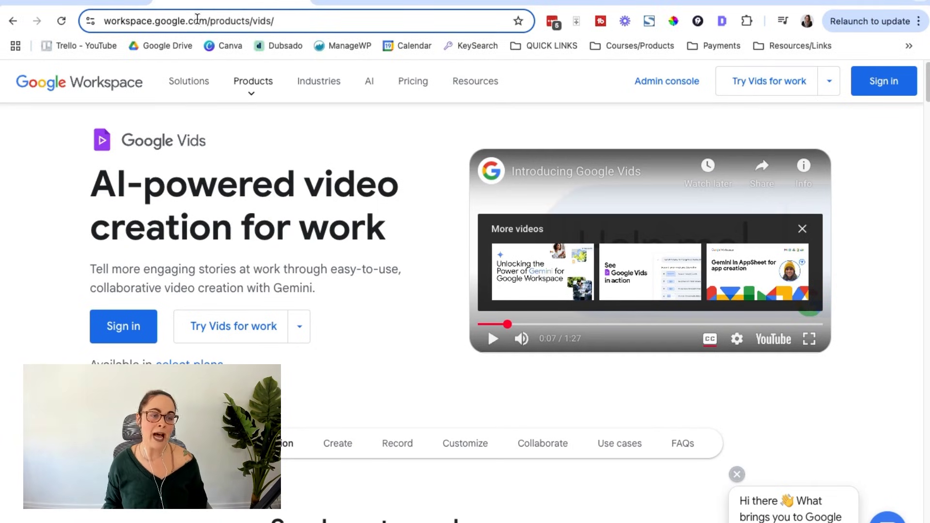
Start signing in to bring up the Google account chooser
{"action": "left_click", "coordinate": [156, 18]}
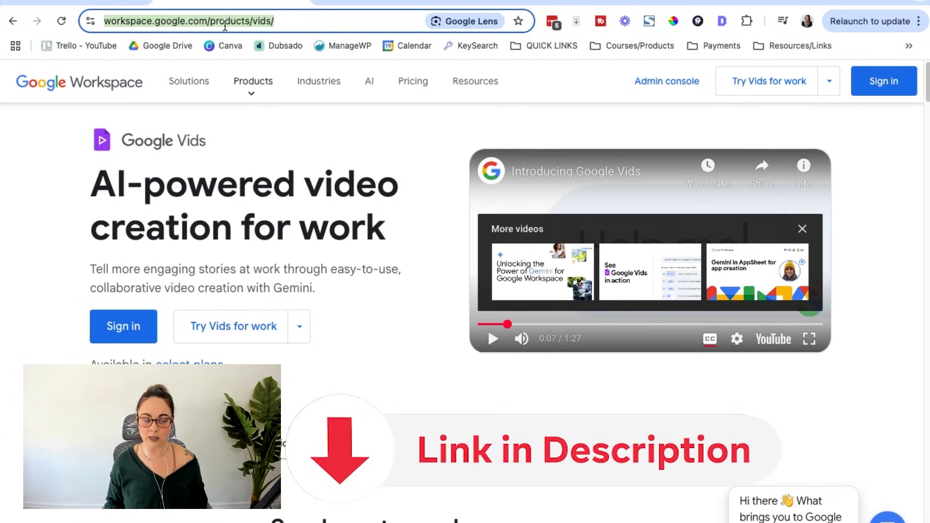
{"action": "left_click", "coordinate": [254, 228]}
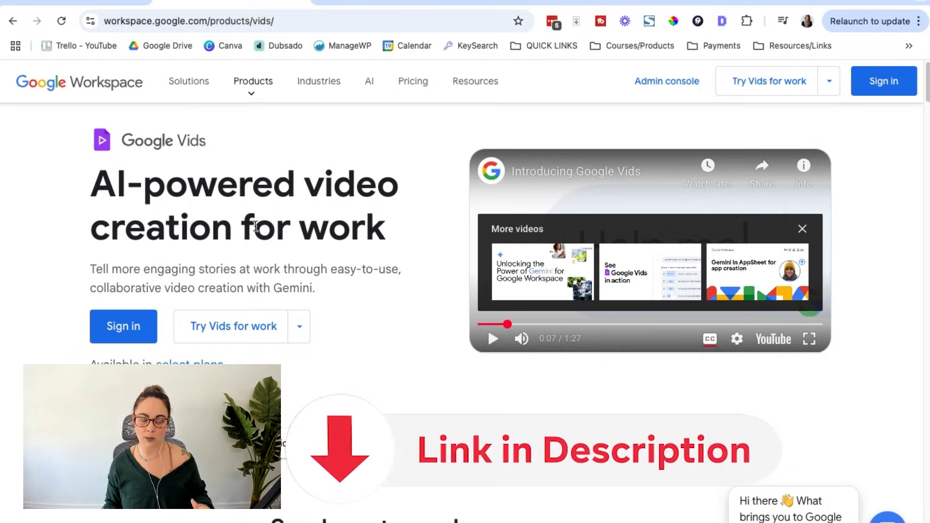
{"action": "left_click", "coordinate": [133, 329]}
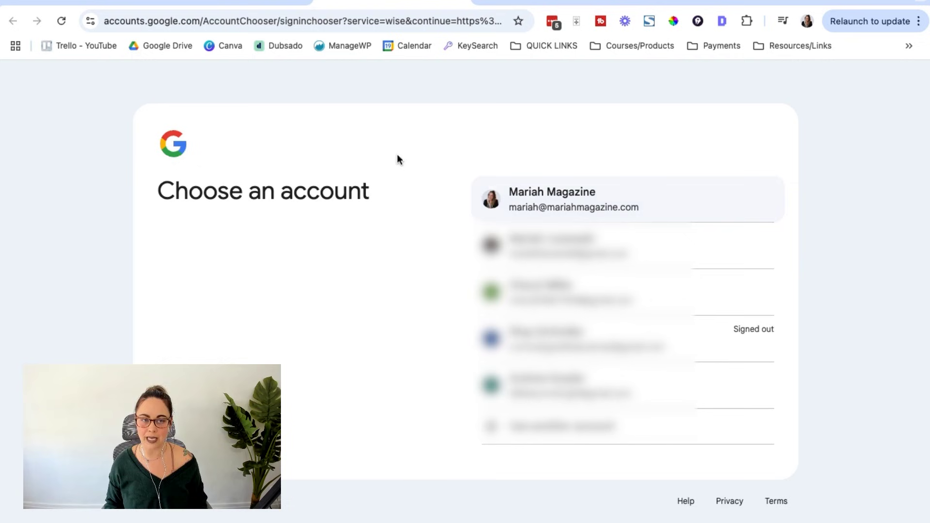
Back on the Vids product page, open the 'Learn about Google Vids availability' help article
{"action": "left_click", "coordinate": [232, 2]}
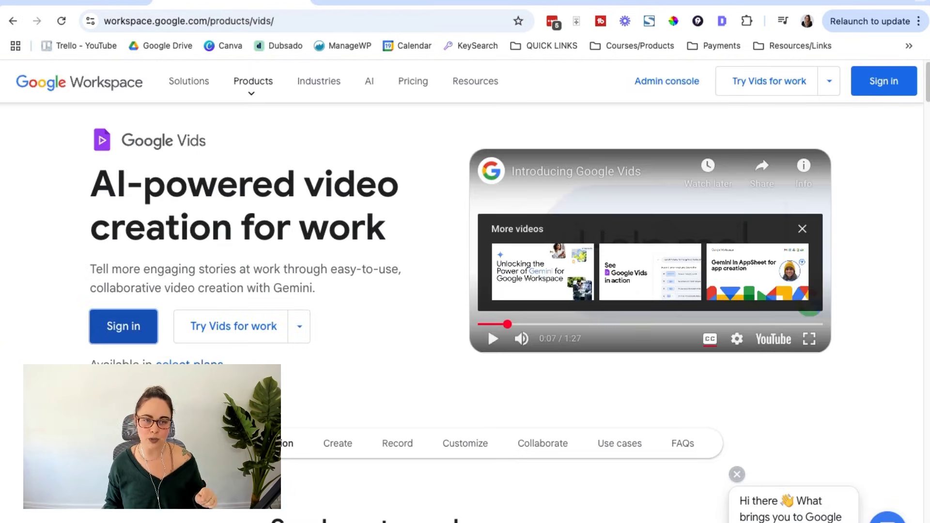
{"action": "left_click", "coordinate": [234, 326]}
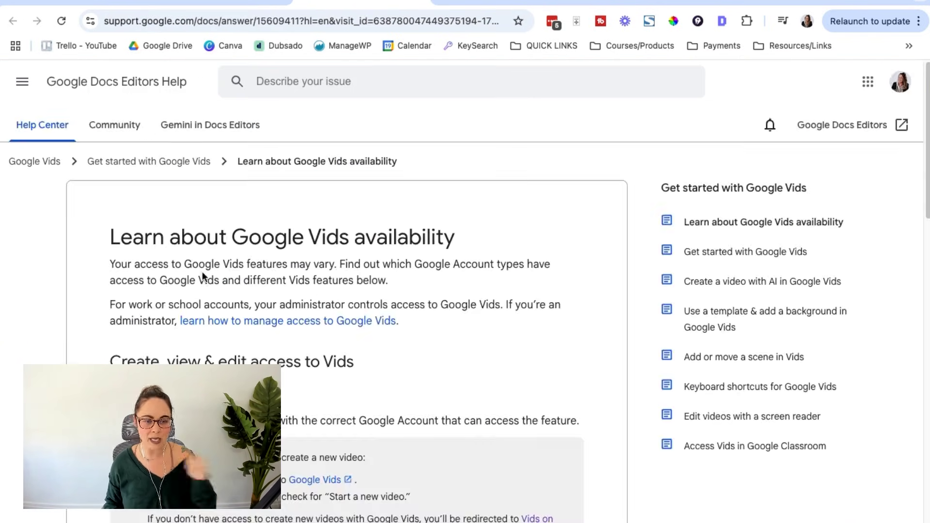
{"action": "scroll", "coordinate": [357, 280], "scroll_direction": "down", "scroll_amount": 1}
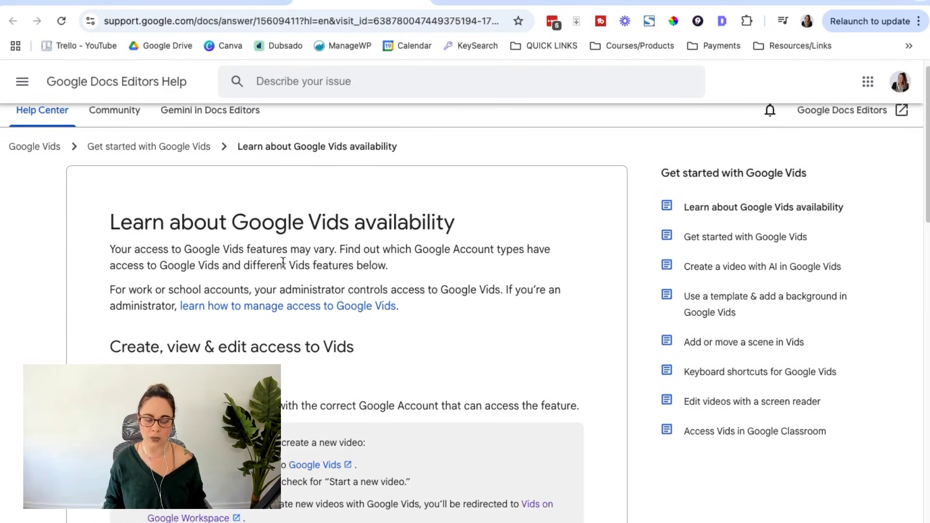
Open the 'select plans' link, review the Work account plans with Vids, then close the help tab
{"action": "left_click", "coordinate": [234, 4]}
{"action": "scroll", "coordinate": [216, 310], "scroll_direction": "down", "scroll_amount": 1}
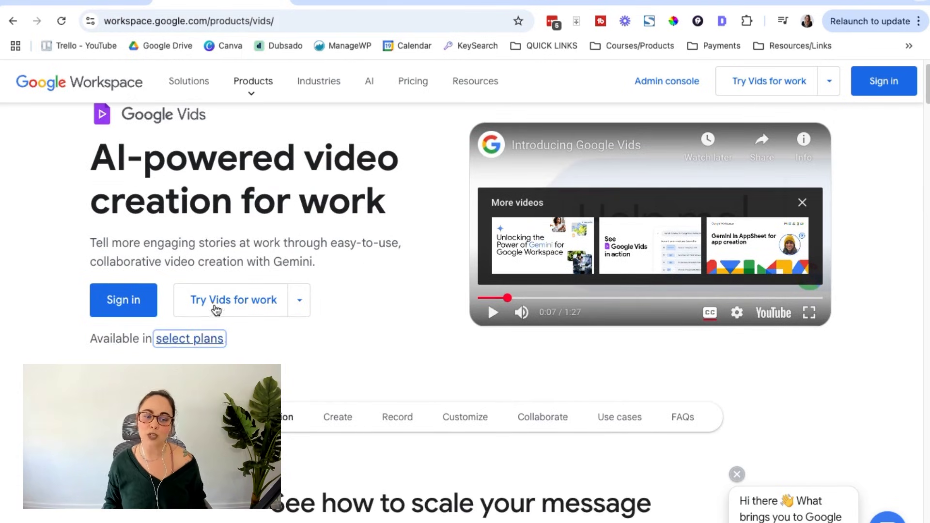
{"action": "left_click", "coordinate": [188, 340]}
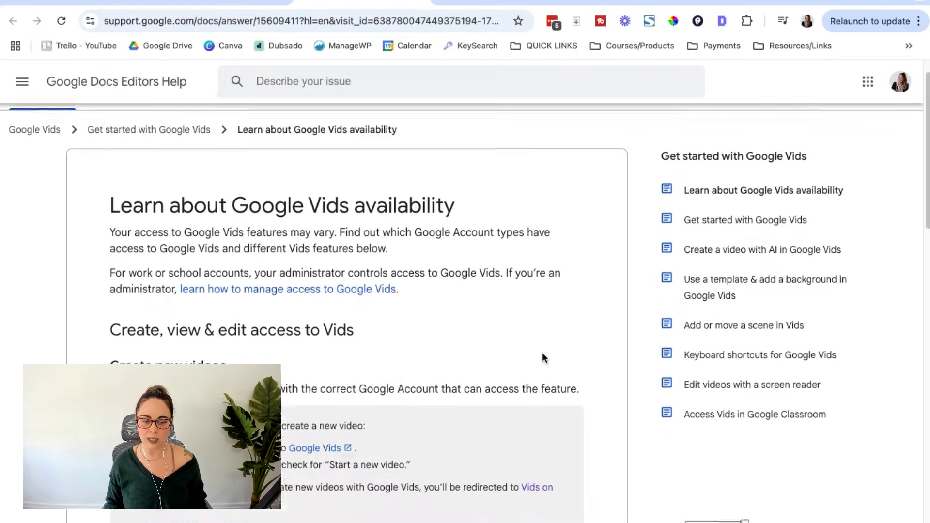
{"action": "scroll", "coordinate": [540, 355], "scroll_direction": "down", "scroll_amount": 3}
{"action": "scroll", "coordinate": [537, 352], "scroll_direction": "down", "scroll_amount": 5}
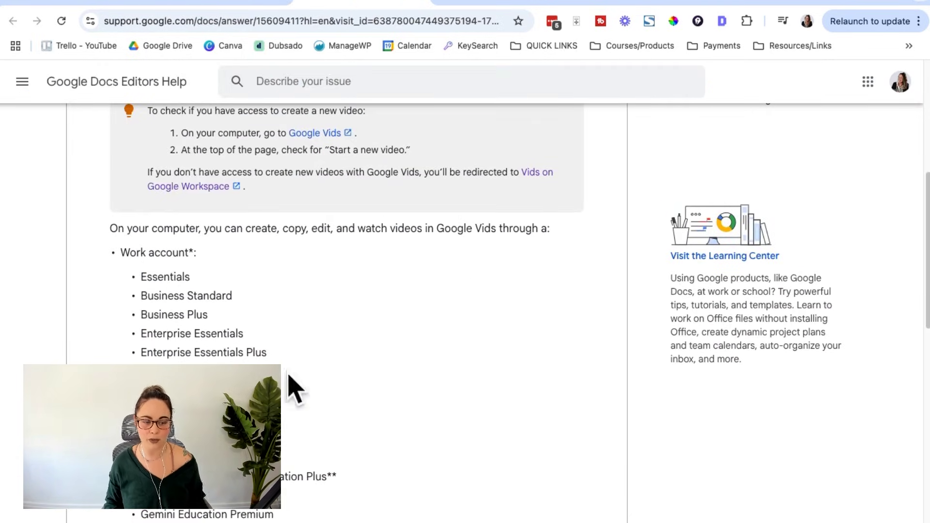
{"action": "key", "text": "ctrl+w"}
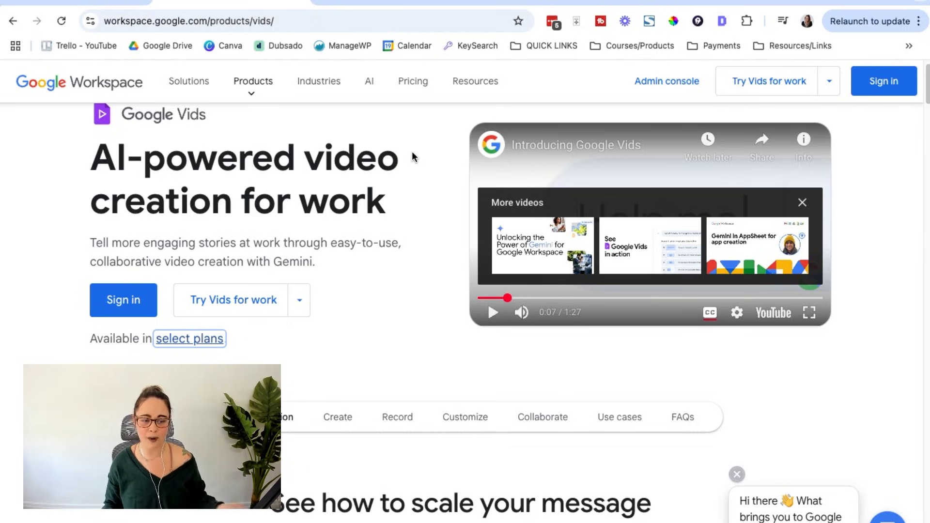
Launch Google Vids from the Google apps grid on the Google home page
{"action": "left_click", "coordinate": [345, 7]}
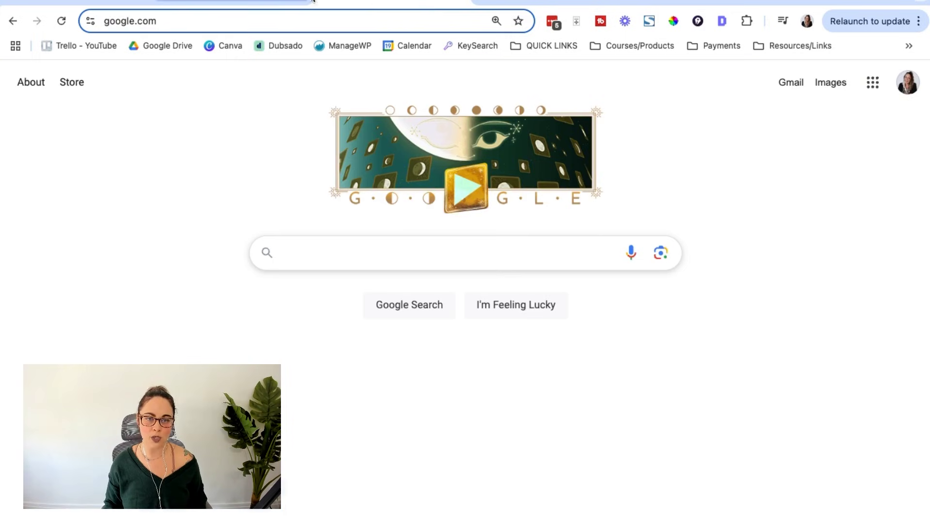
{"action": "left_click", "coordinate": [873, 85]}
{"action": "scroll", "coordinate": [846, 198], "scroll_direction": "down", "scroll_amount": 10}
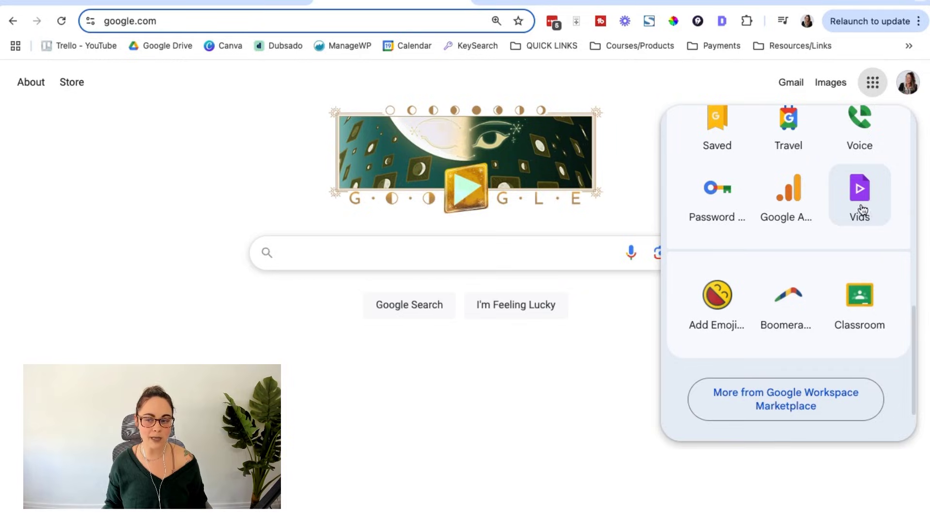
{"action": "left_click", "coordinate": [862, 203]}
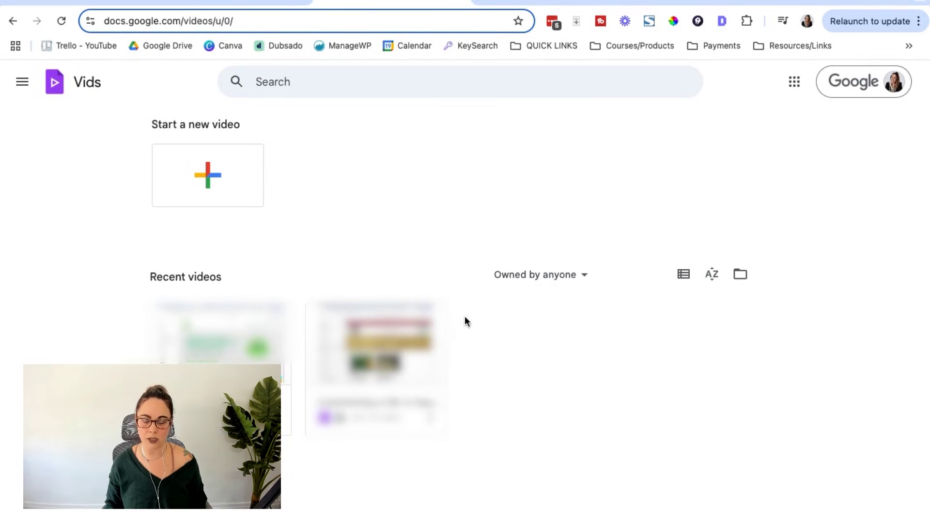
Create a new Google Vids video from My Drive's New menu
{"action": "left_click", "coordinate": [503, 5]}
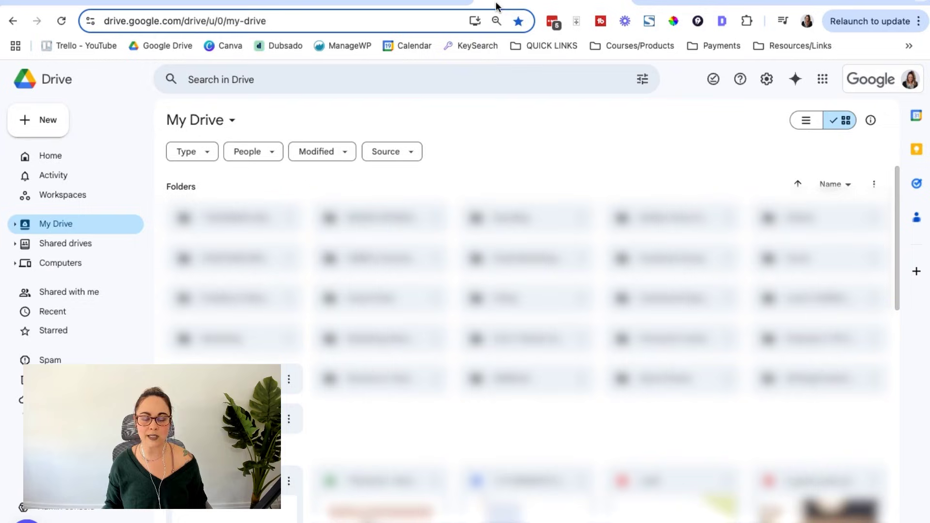
{"action": "left_click", "coordinate": [43, 125]}
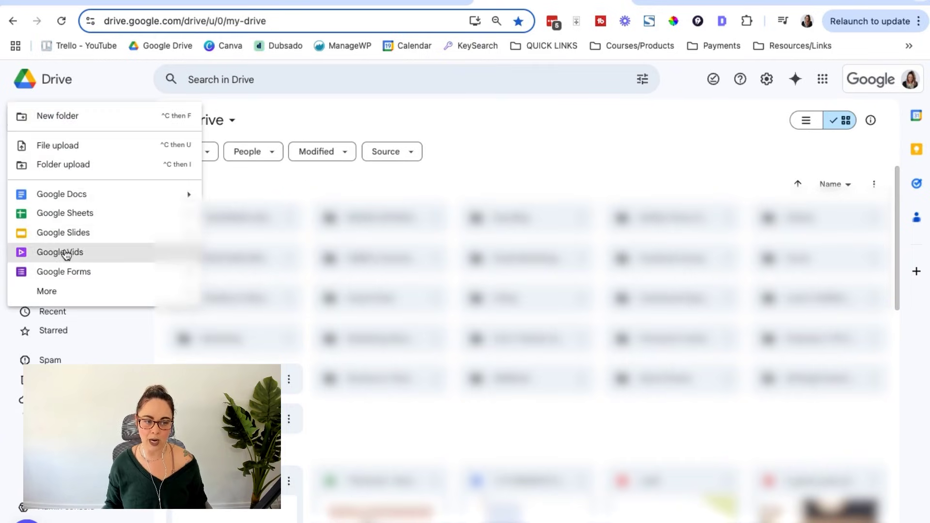
{"action": "left_click", "coordinate": [64, 251]}
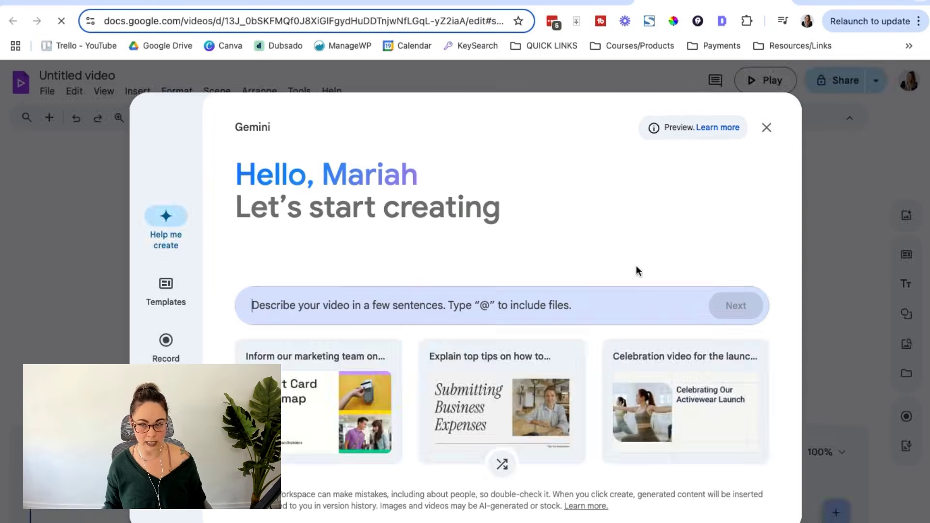
Load vids.new in the address bar to start a fresh untitled video
{"action": "left_click", "coordinate": [403, 24]}
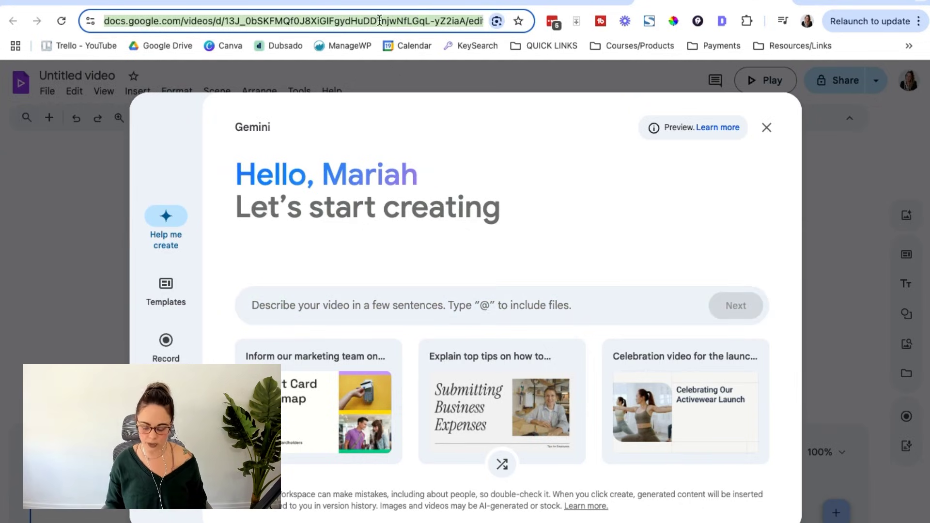
{"action": "key", "text": "BackSpace"}
{"action": "type", "text": "https://vids.new/"}
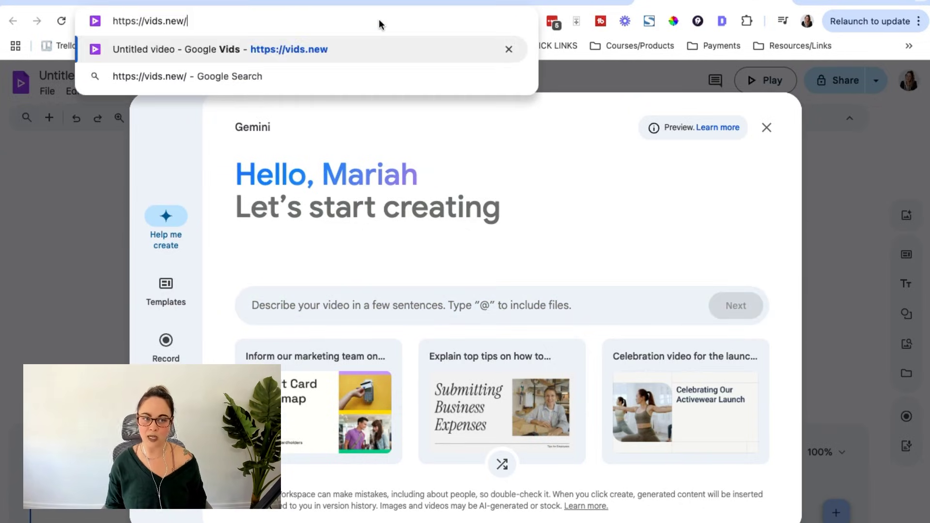
{"action": "key", "text": "Return"}
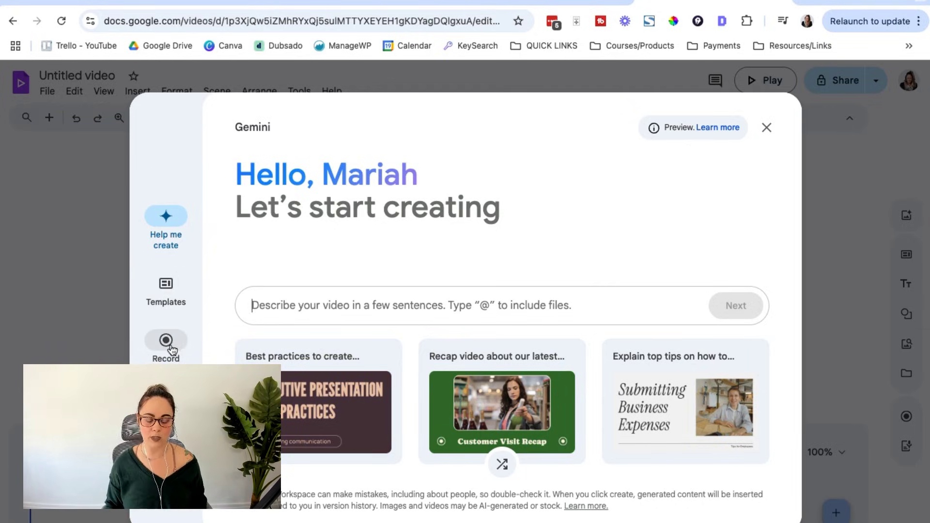
Open the recording studio via Record now and try Camera and screen, browsing the share options
{"action": "left_click", "coordinate": [166, 342]}
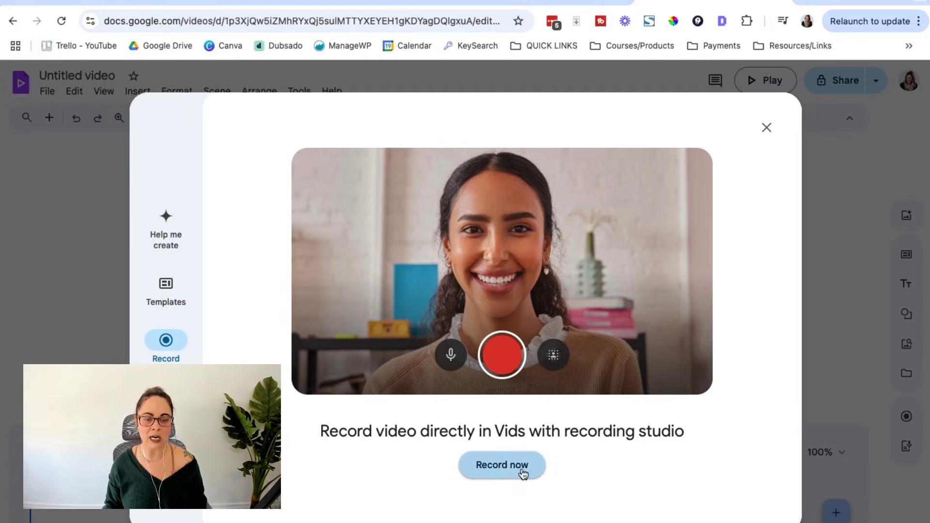
{"action": "left_click", "coordinate": [516, 466]}
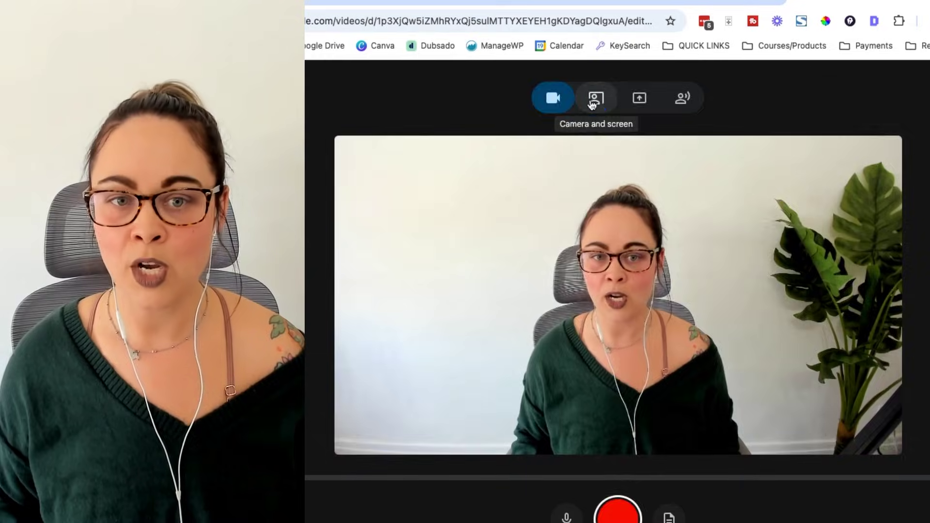
{"action": "left_click", "coordinate": [595, 98]}
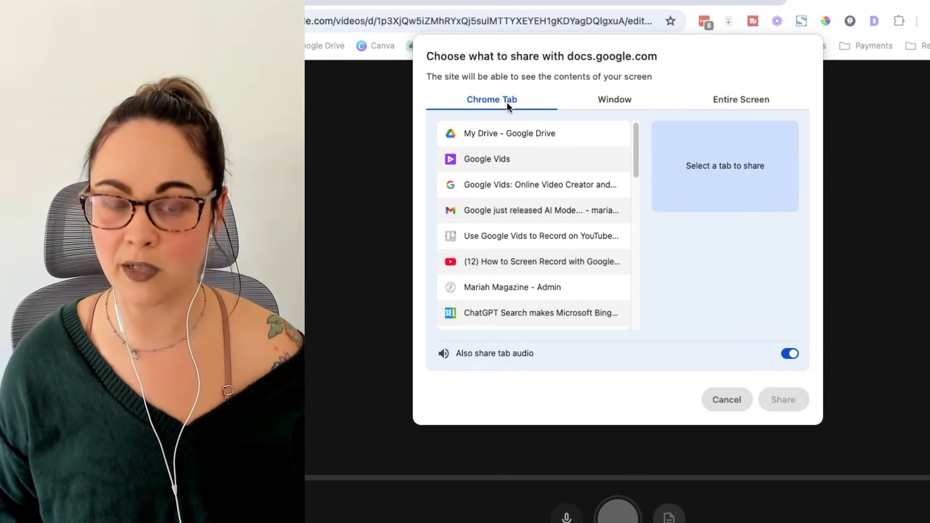
{"action": "left_click", "coordinate": [602, 100]}
{"action": "left_click", "coordinate": [743, 100]}
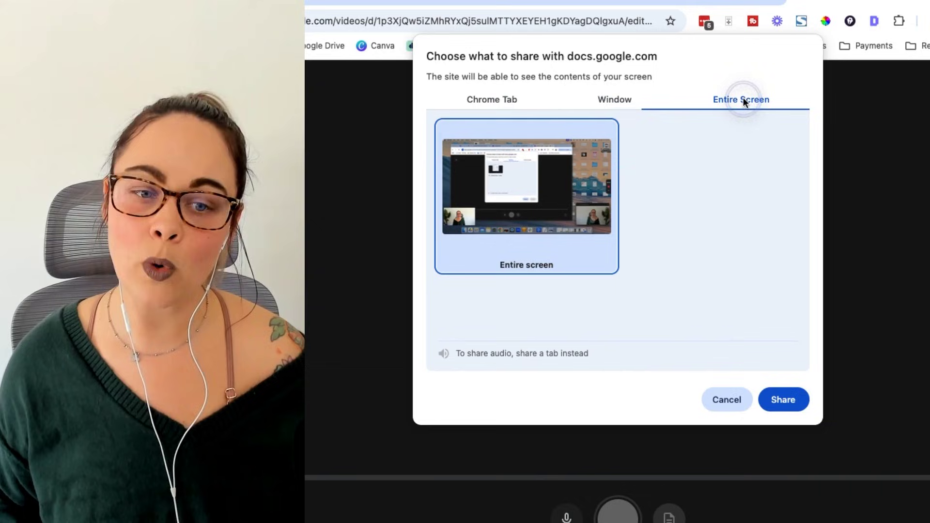
Cancel the screen-sharing prompt twice and switch to audio-only recording mode
{"action": "left_click", "coordinate": [735, 403]}
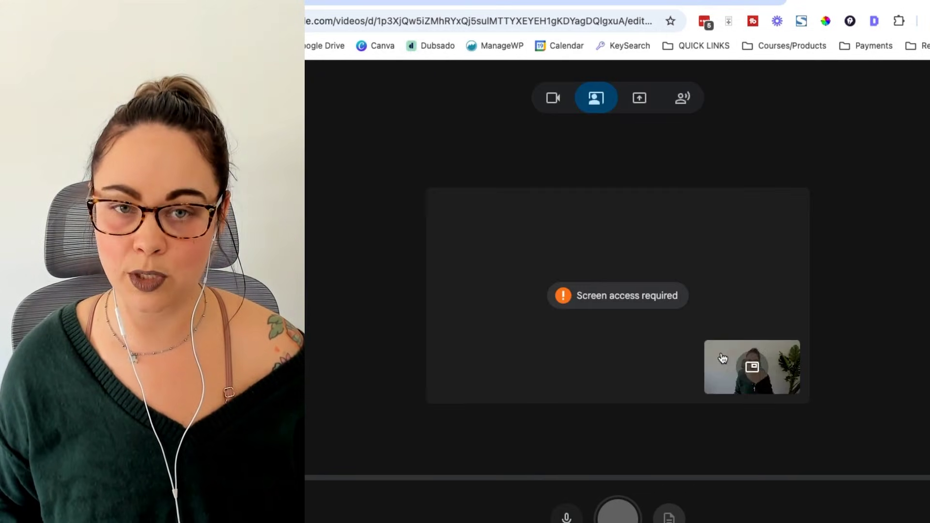
{"action": "left_click", "coordinate": [638, 95]}
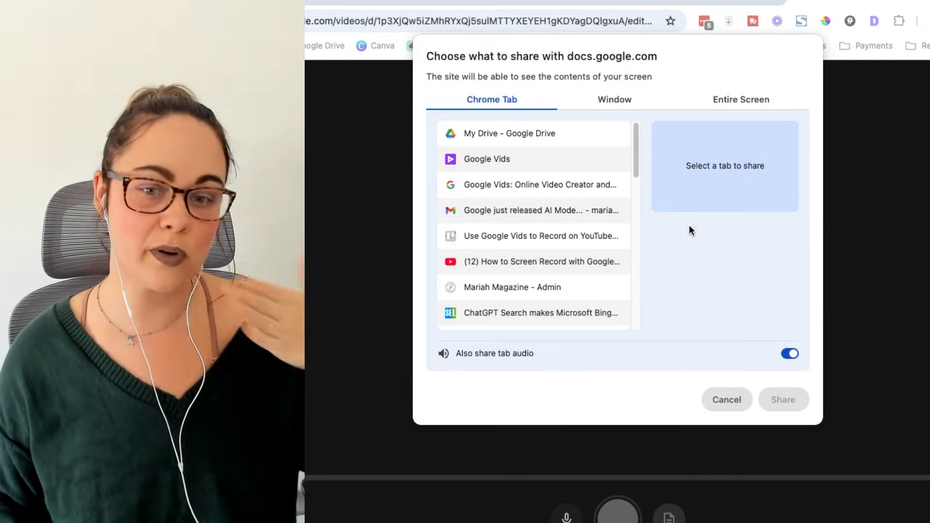
{"action": "left_click", "coordinate": [728, 400]}
{"action": "left_click", "coordinate": [681, 101]}
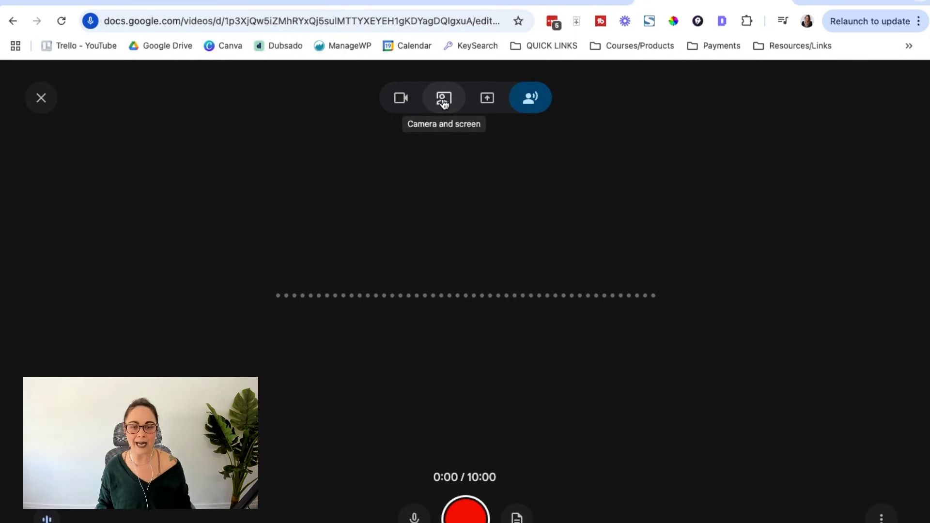
Choose Camera and screen mode and share the Mariah Magazine website tab
{"action": "left_click", "coordinate": [444, 99]}
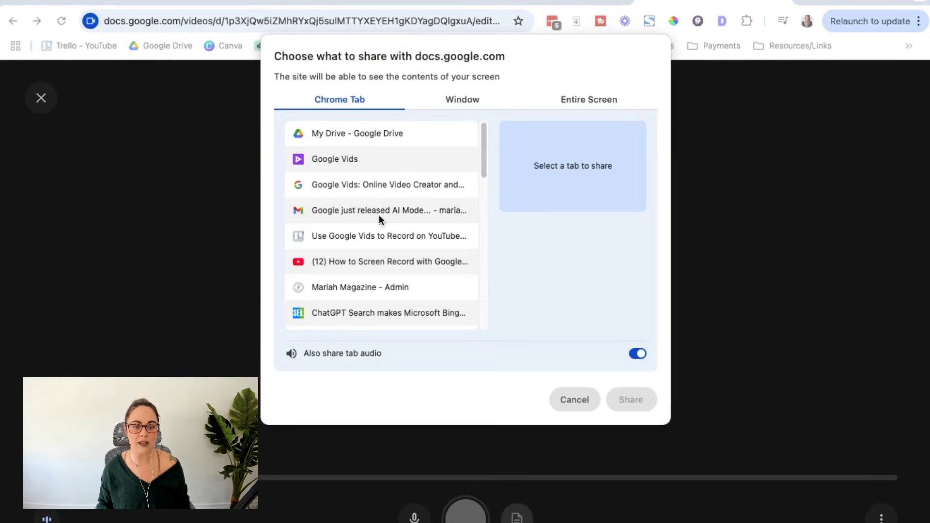
{"action": "scroll", "coordinate": [390, 286], "scroll_direction": "down", "scroll_amount": 1}
{"action": "scroll", "coordinate": [391, 286], "scroll_direction": "up", "scroll_amount": 1}
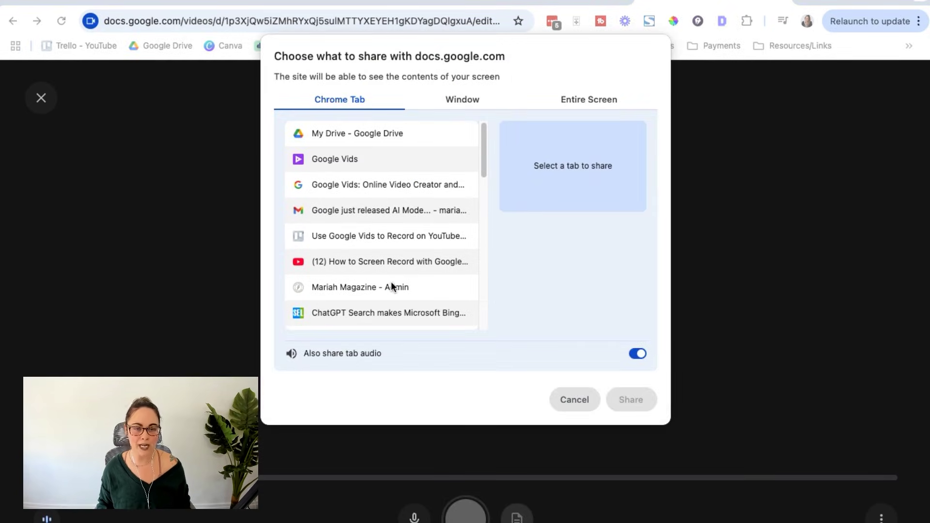
{"action": "double_click", "coordinate": [392, 286]}
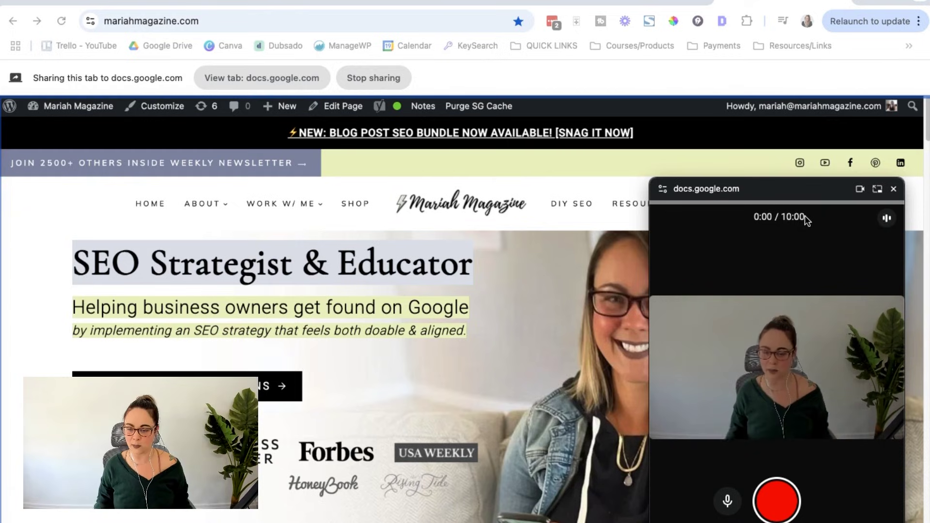
Record about 20 seconds scrolling the Mariah Magazine homepage, highlighting the BFF heading, then pause
{"action": "left_click", "coordinate": [777, 501]}
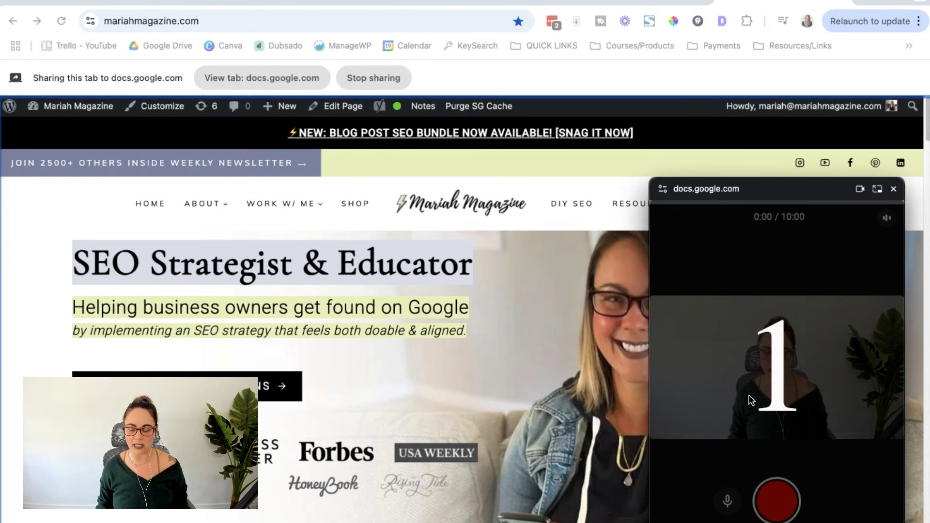
{"action": "scroll", "coordinate": [391, 338], "scroll_direction": "down", "scroll_amount": 10}
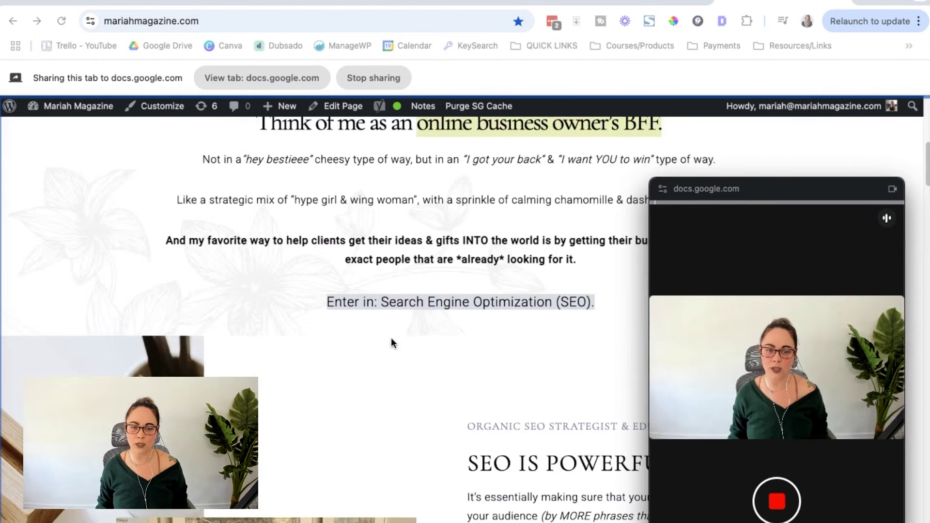
{"action": "scroll", "coordinate": [386, 228], "scroll_direction": "up", "scroll_amount": 1}
{"action": "scroll", "coordinate": [328, 228], "scroll_direction": "up", "scroll_amount": 3}
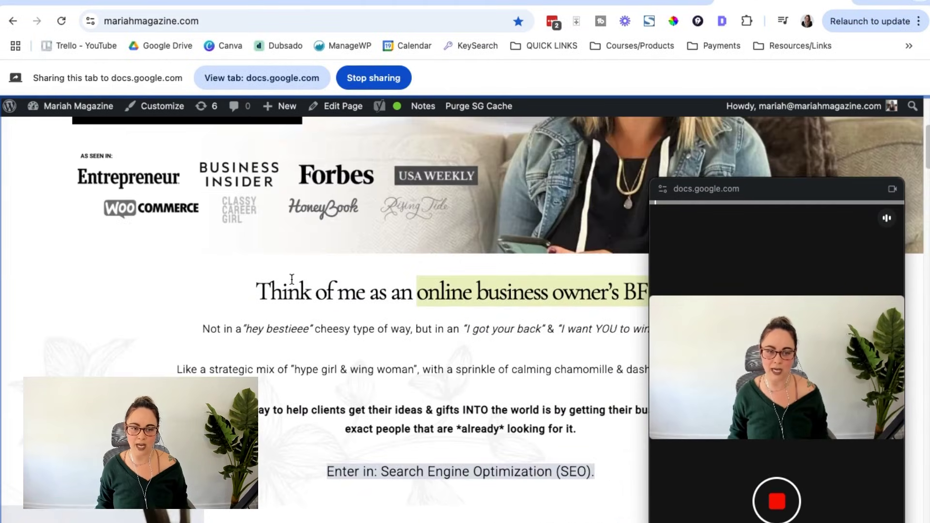
{"action": "left_click_drag", "start_coordinate": [280, 290], "coordinate": [561, 304]}
{"action": "scroll", "coordinate": [543, 313], "scroll_direction": "down", "scroll_amount": 8}
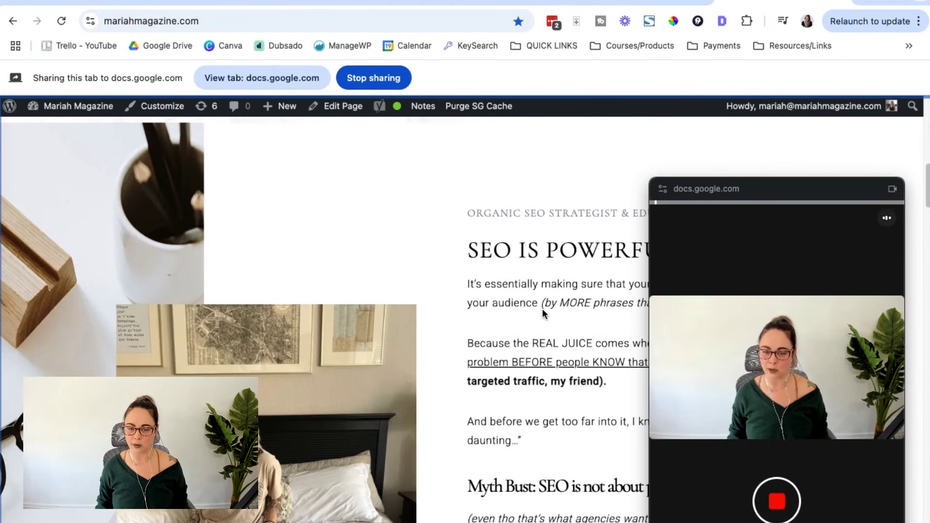
{"action": "scroll", "coordinate": [526, 306], "scroll_direction": "down", "scroll_amount": 8}
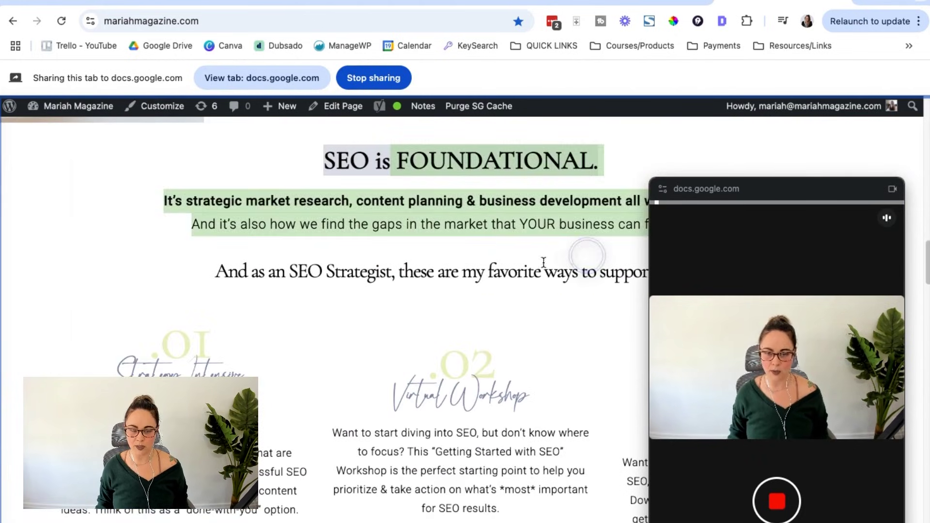
{"action": "scroll", "coordinate": [557, 257], "scroll_direction": "down", "scroll_amount": 10}
{"action": "scroll", "coordinate": [465, 329], "scroll_direction": "up", "scroll_amount": 20}
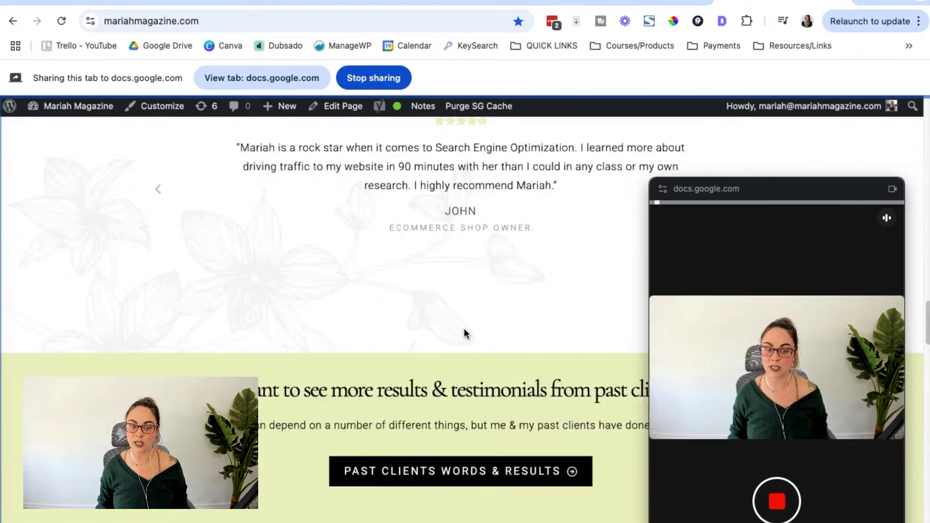
{"action": "scroll", "coordinate": [465, 329], "scroll_direction": "up", "scroll_amount": 1}
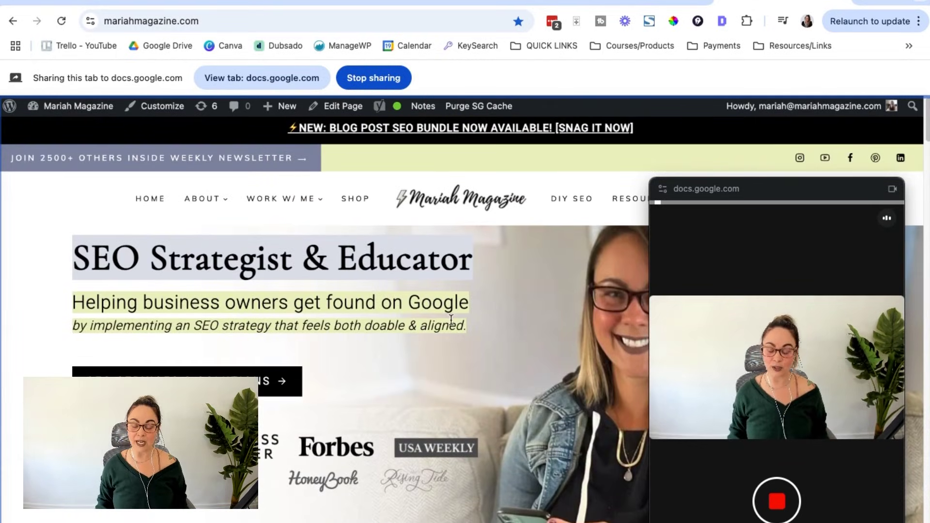
{"action": "mouse_move", "coordinate": [801, 442]}
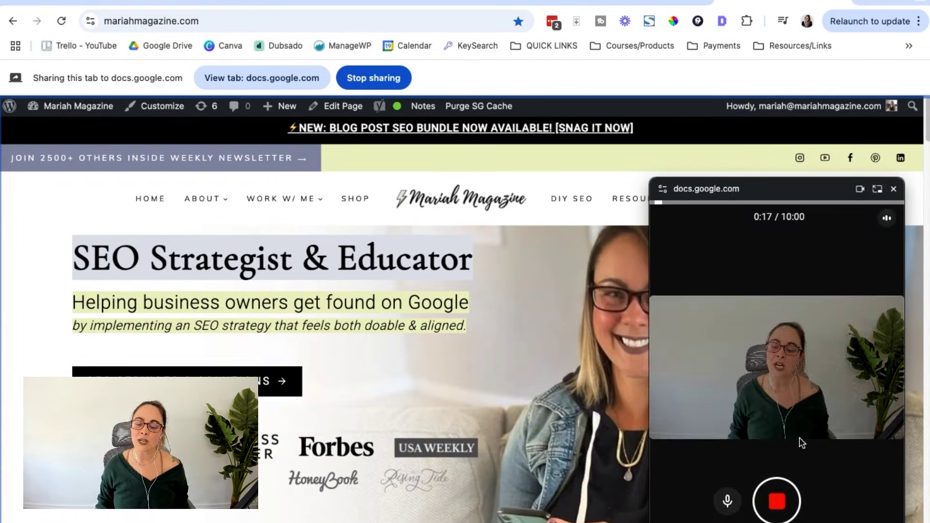
{"action": "left_click", "coordinate": [778, 502]}
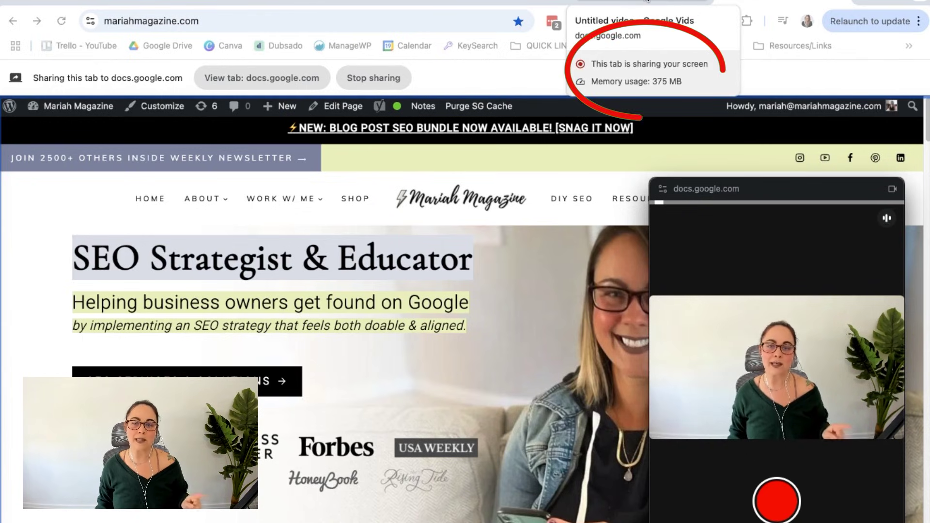
Move the mini recorder aside, preview the 20.5-second take, and insert it into the video
{"action": "left_click", "coordinate": [647, 2]}
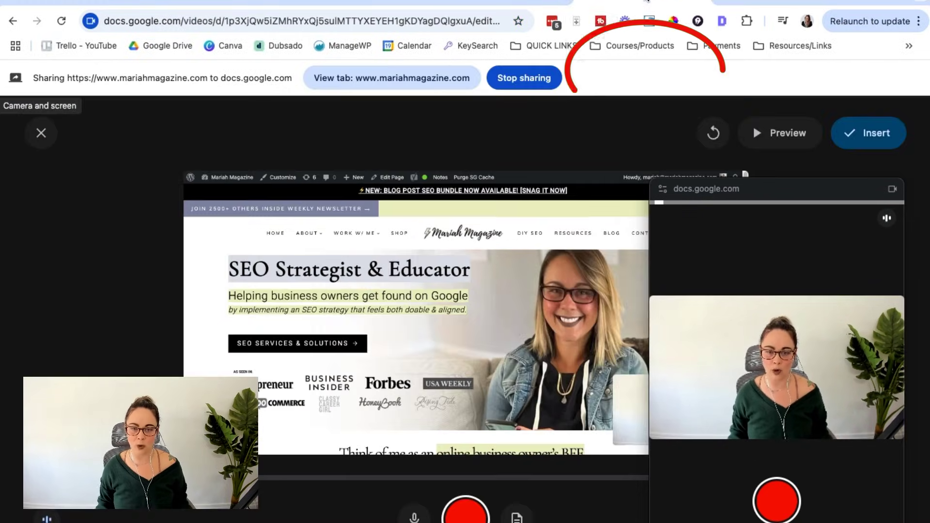
{"action": "left_click_drag", "start_coordinate": [814, 189], "coordinate": [929, 206]}
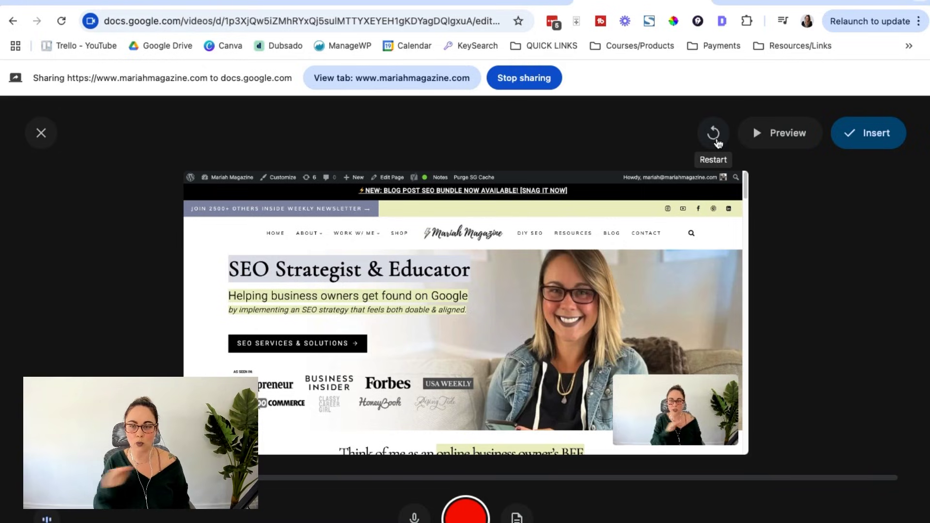
{"action": "left_click", "coordinate": [778, 138]}
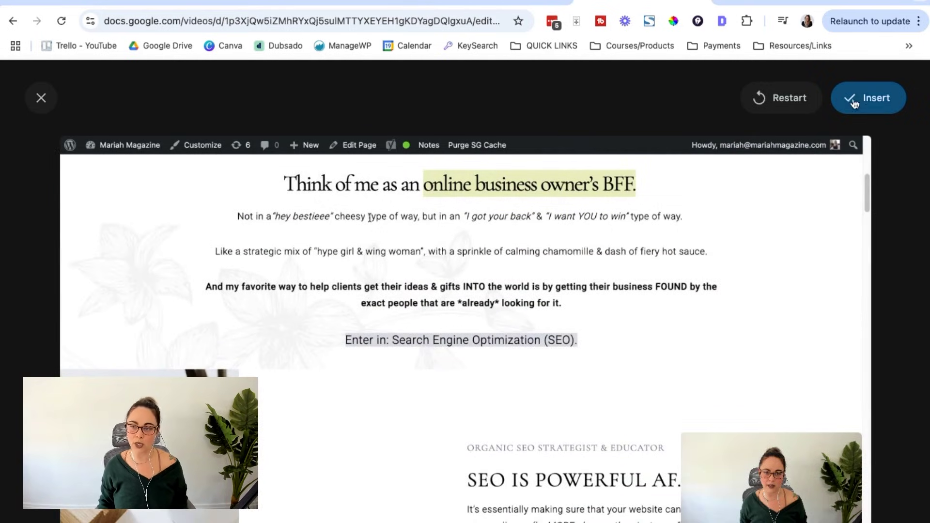
{"action": "left_click", "coordinate": [855, 99]}
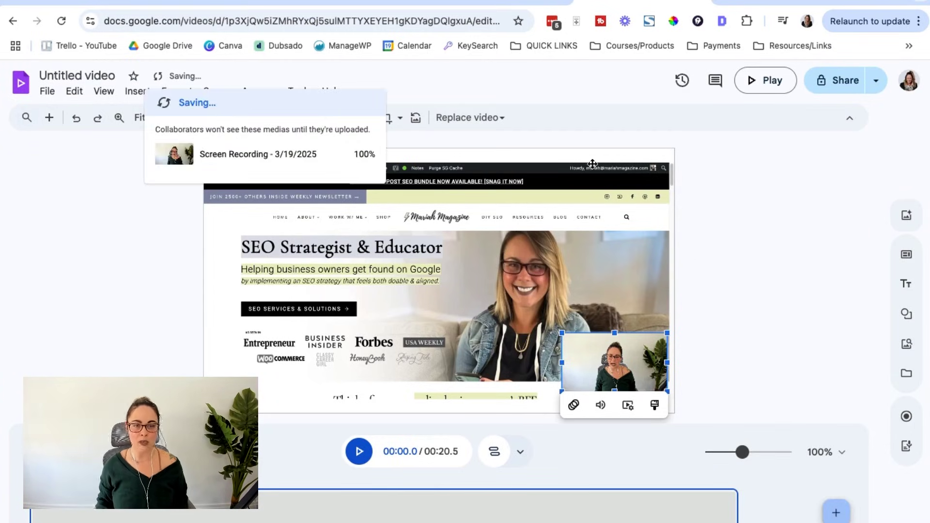
Drag the webcam overlay to the top-right corner and fine-tune its size and position
{"action": "left_click", "coordinate": [425, 276]}
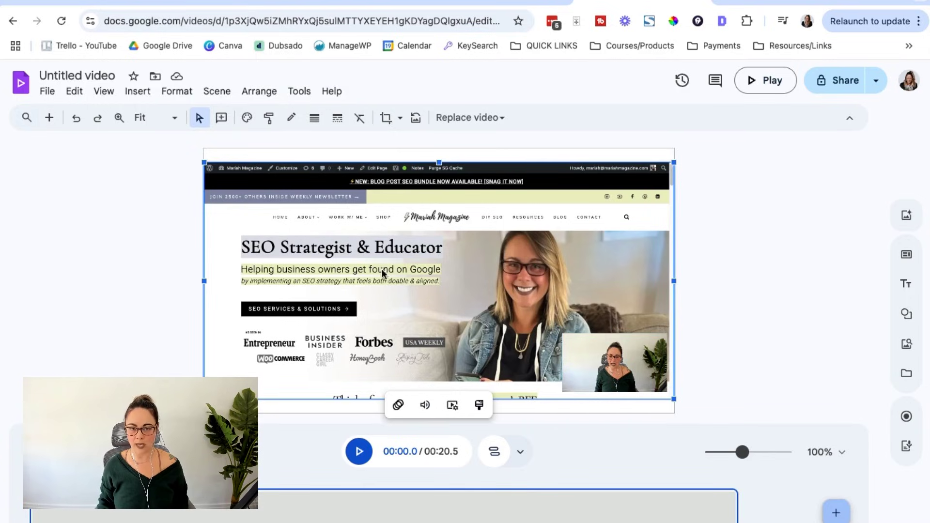
{"action": "left_click", "coordinate": [619, 354]}
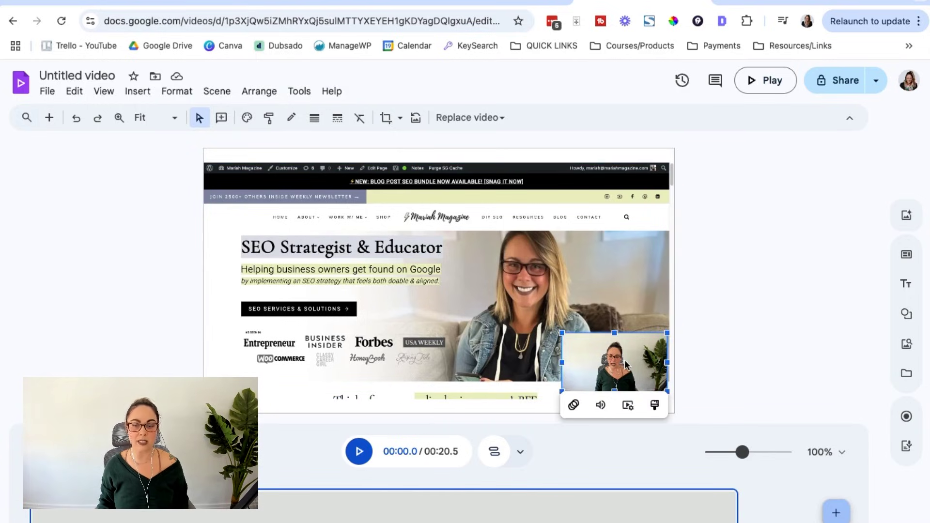
{"action": "left_click_drag", "start_coordinate": [615, 368], "coordinate": [617, 220]}
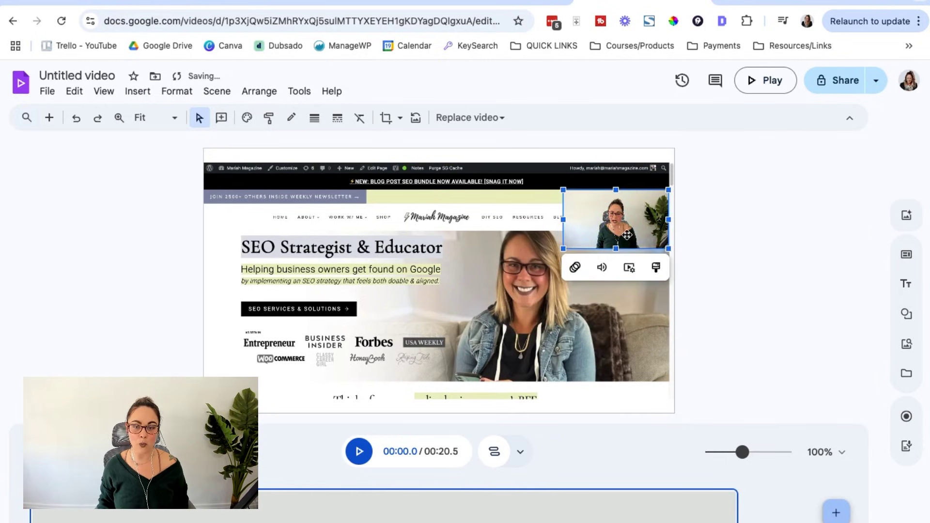
{"action": "mouse_move", "coordinate": [563, 249]}
{"action": "left_mouse_down"}
{"action": "mouse_move", "coordinate": [411, 315]}
{"action": "mouse_move", "coordinate": [412, 333]}
{"action": "mouse_move", "coordinate": [544, 255]}
{"action": "mouse_move", "coordinate": [566, 252]}
{"action": "left_mouse_up"}
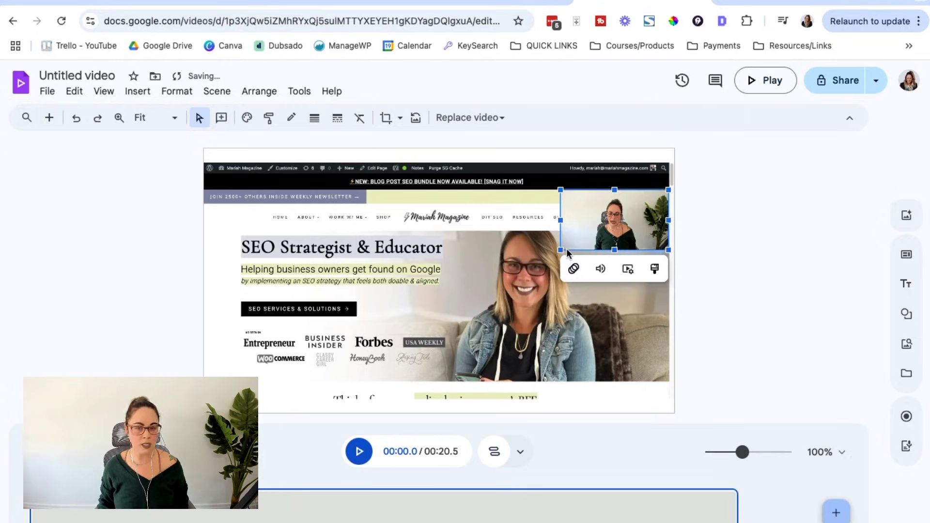
{"action": "left_click_drag", "start_coordinate": [597, 205], "coordinate": [594, 190]}
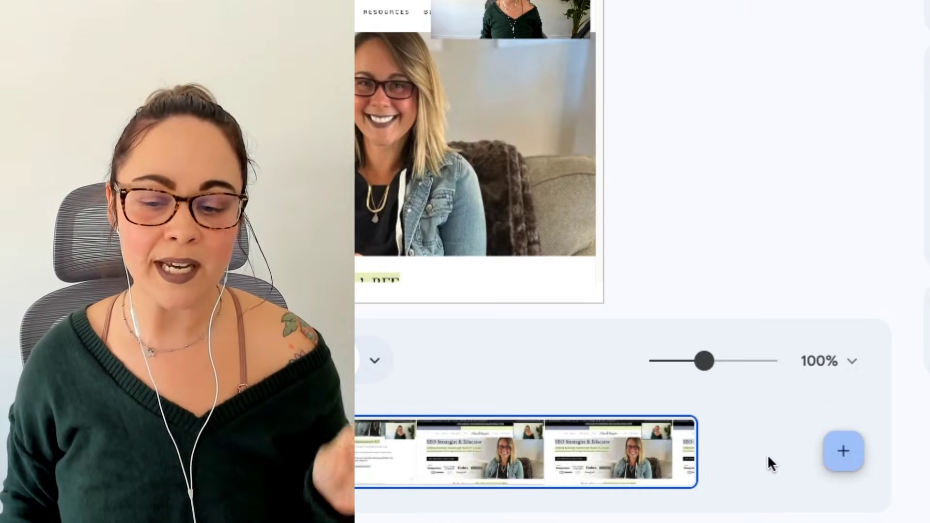
Add a blank scene and start a new camera-and-screen recording for it, then cancel and close the recorder
{"action": "left_click", "coordinate": [767, 420]}
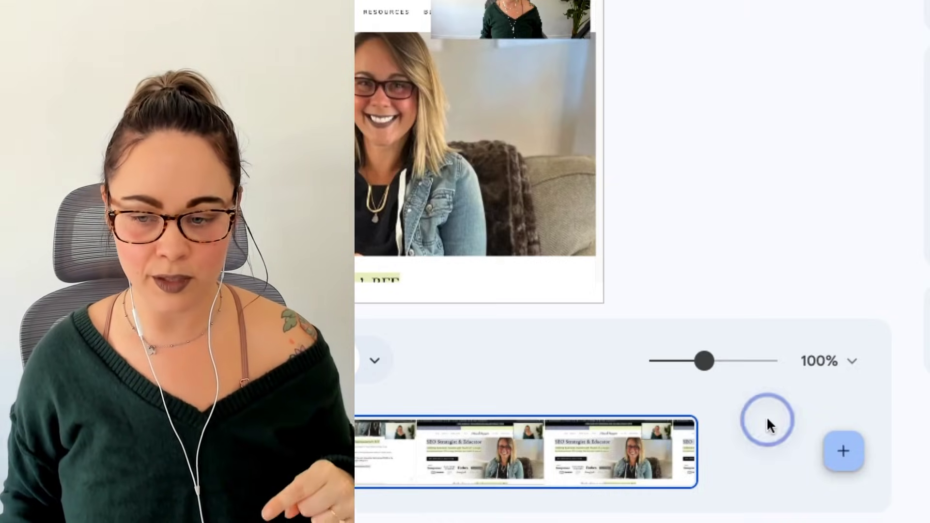
{"action": "left_click", "coordinate": [842, 451]}
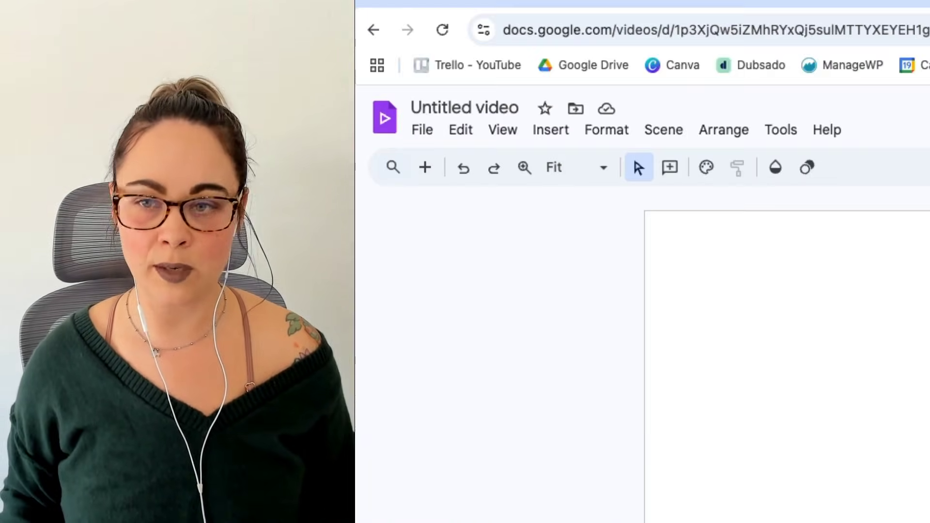
{"action": "left_click", "coordinate": [561, 264]}
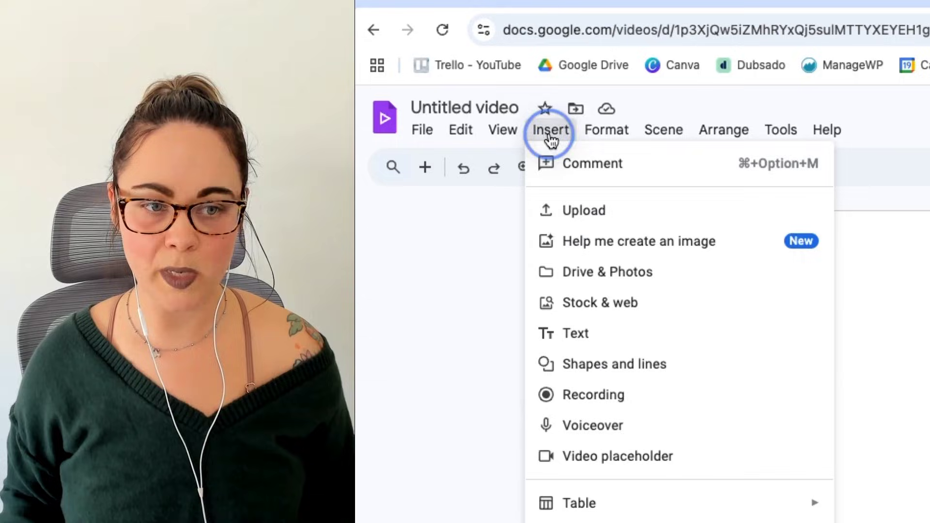
{"action": "left_click", "coordinate": [608, 395]}
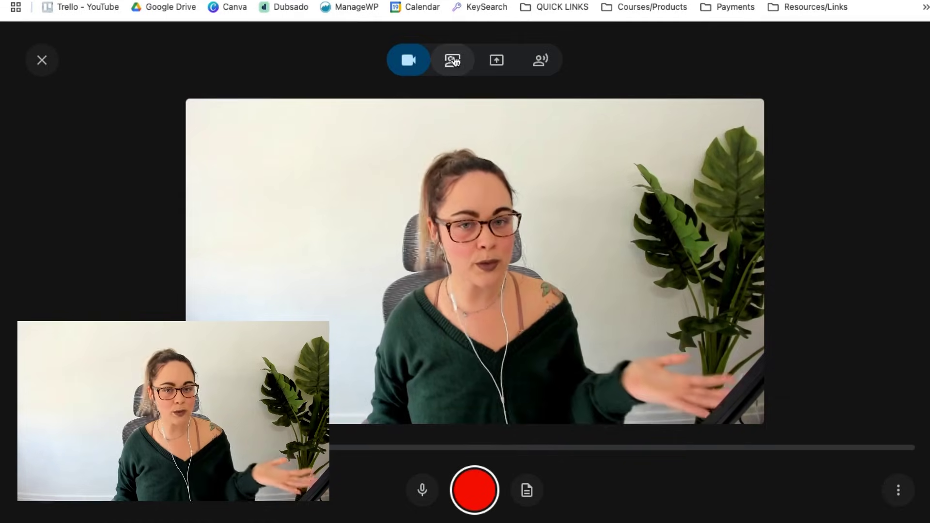
{"action": "left_click", "coordinate": [452, 59]}
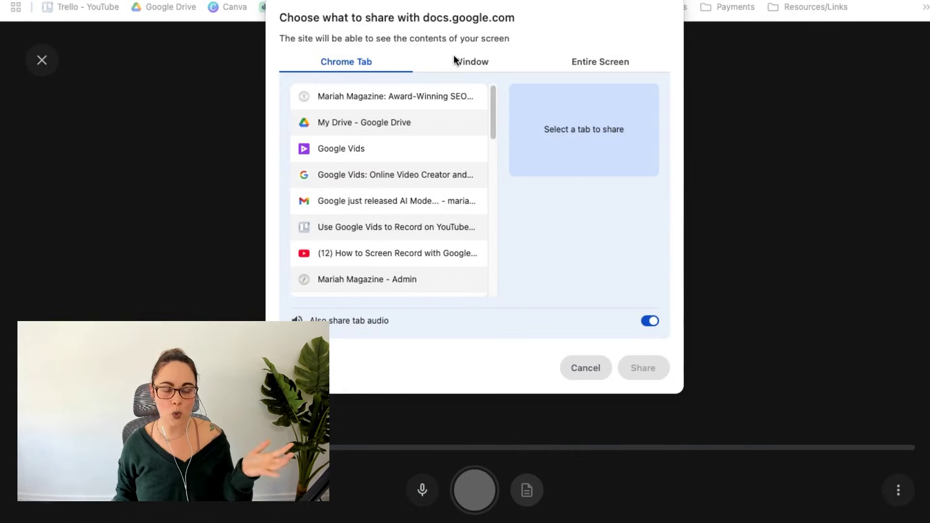
{"action": "left_click", "coordinate": [399, 97]}
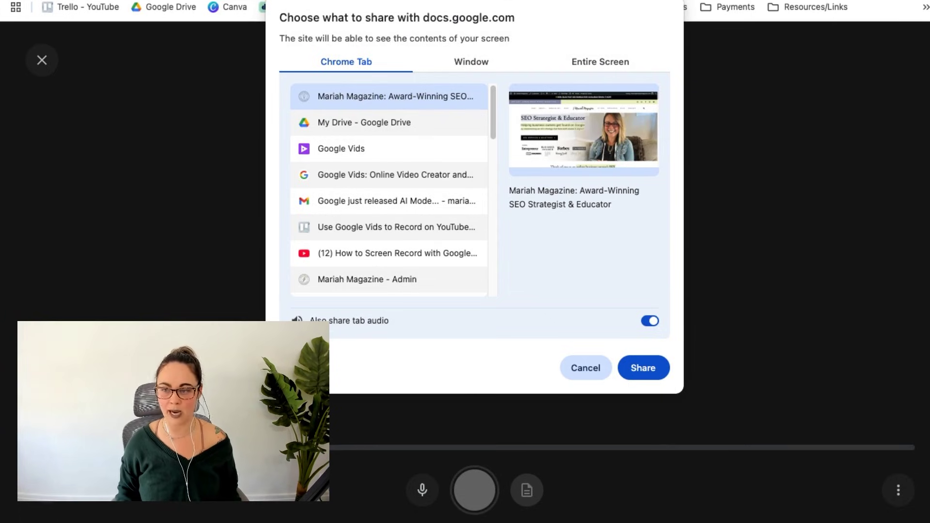
{"action": "left_click", "coordinate": [643, 367]}
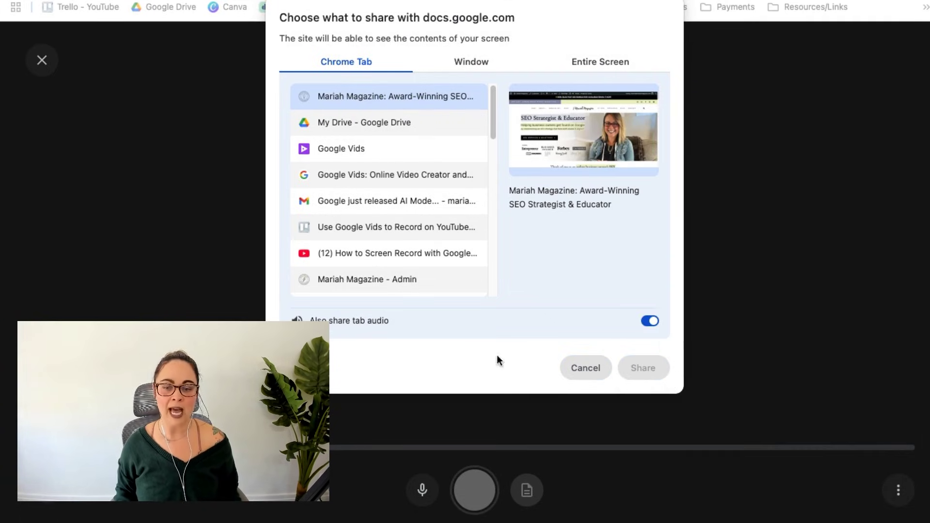
{"action": "left_click", "coordinate": [588, 367]}
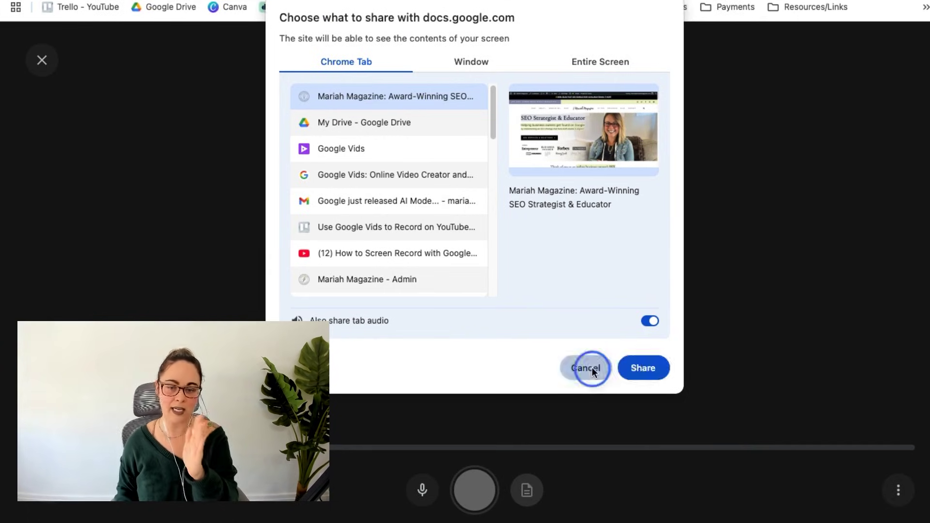
{"action": "left_click", "coordinate": [41, 59]}
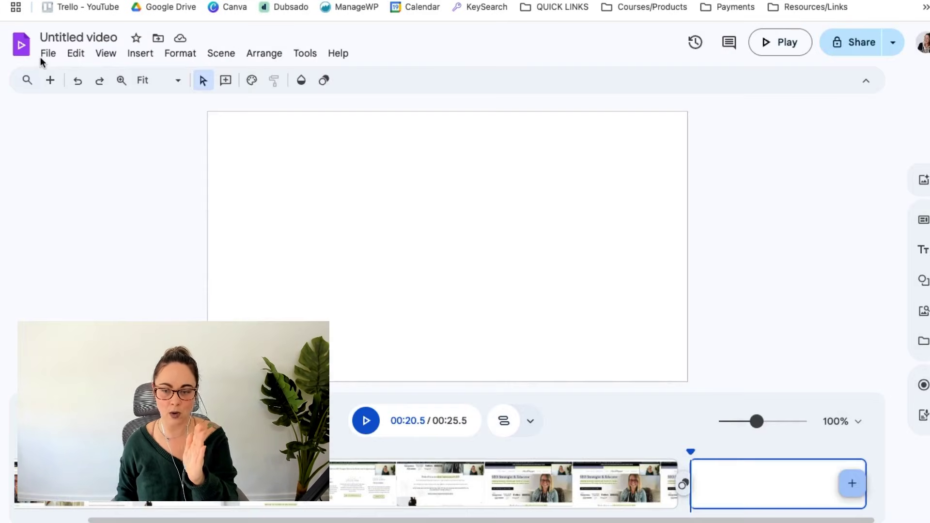
Delete the empty last scene and play the video from the start
{"action": "right_click", "coordinate": [725, 488]}
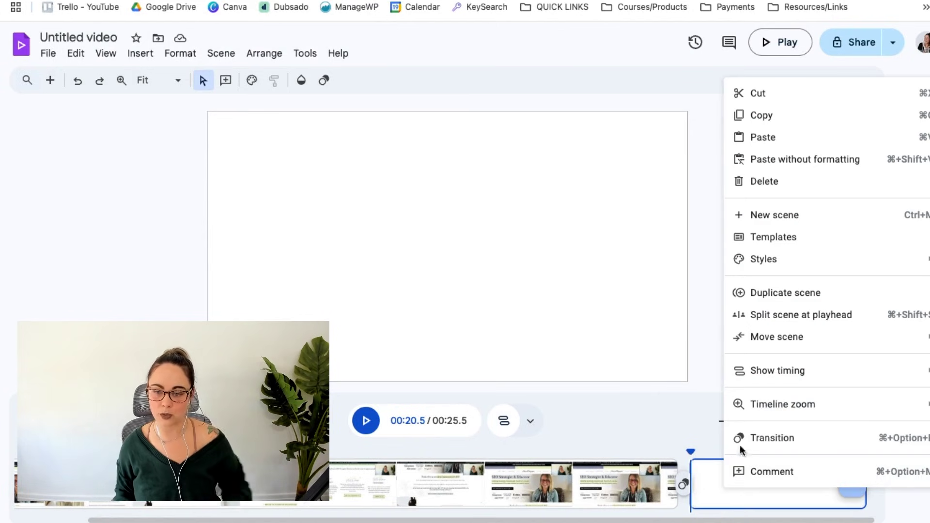
{"action": "mouse_move", "coordinate": [772, 341]}
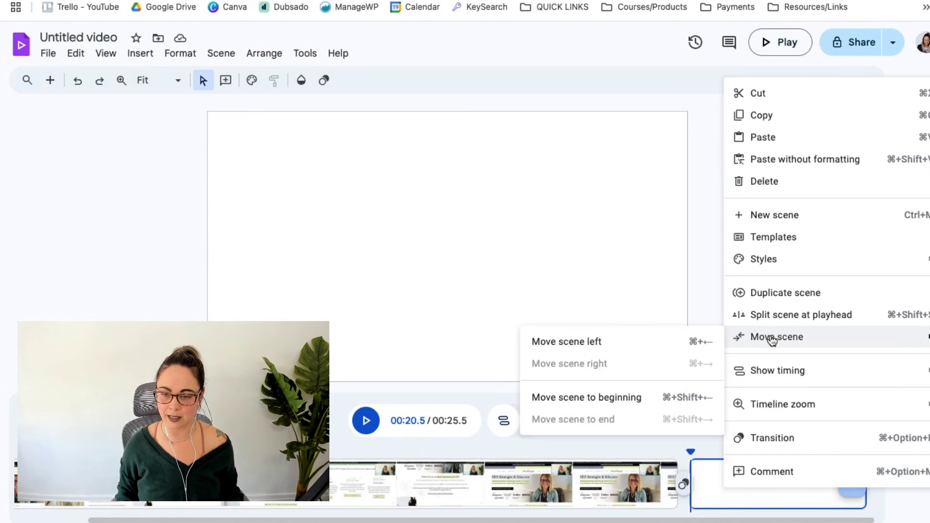
{"action": "left_click", "coordinate": [743, 180]}
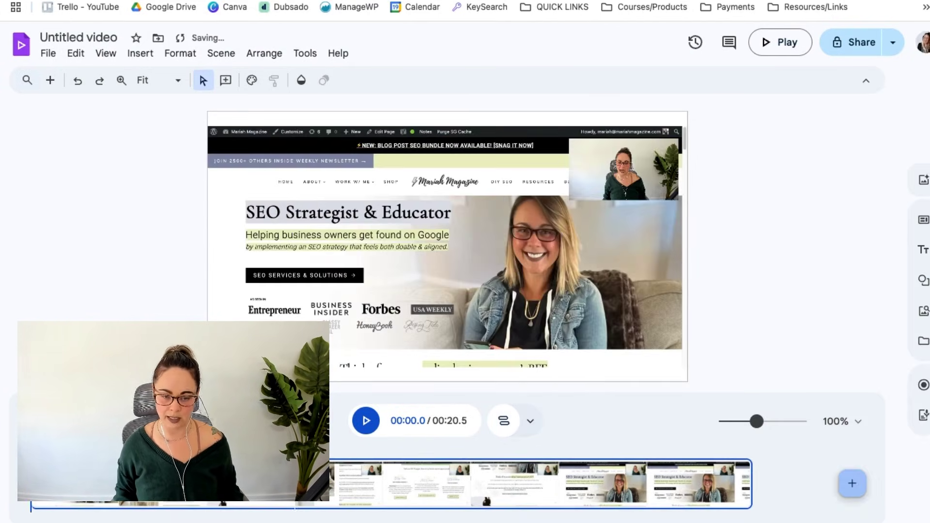
{"action": "left_click", "coordinate": [365, 420]}
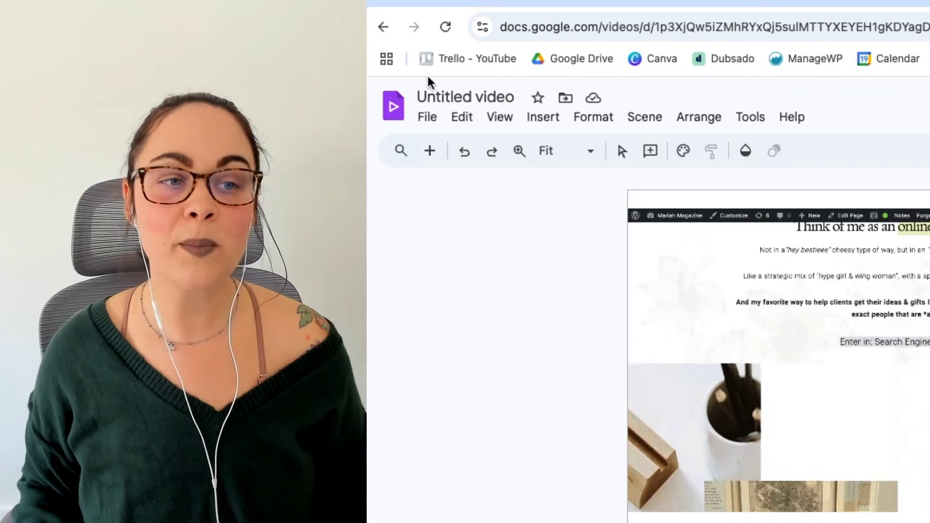
{"action": "left_click", "coordinate": [63, 37]}
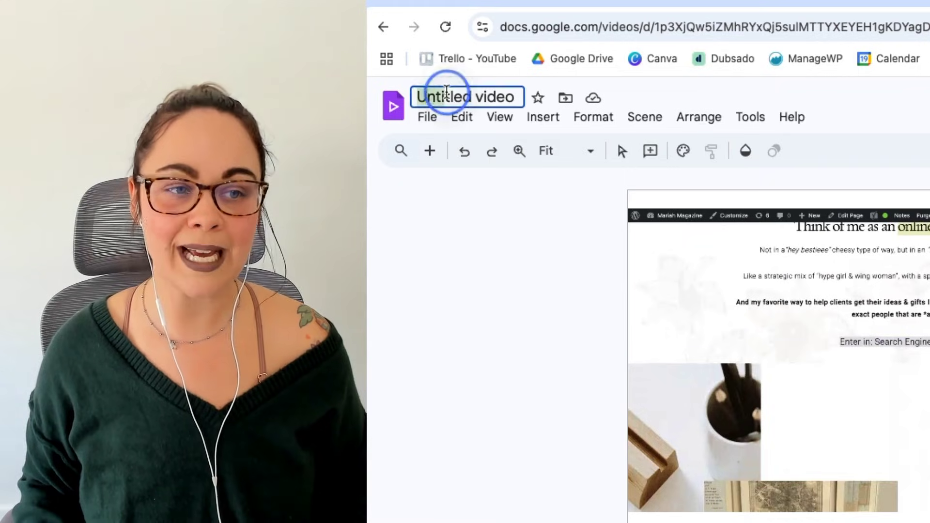
{"action": "left_click", "coordinate": [461, 97]}
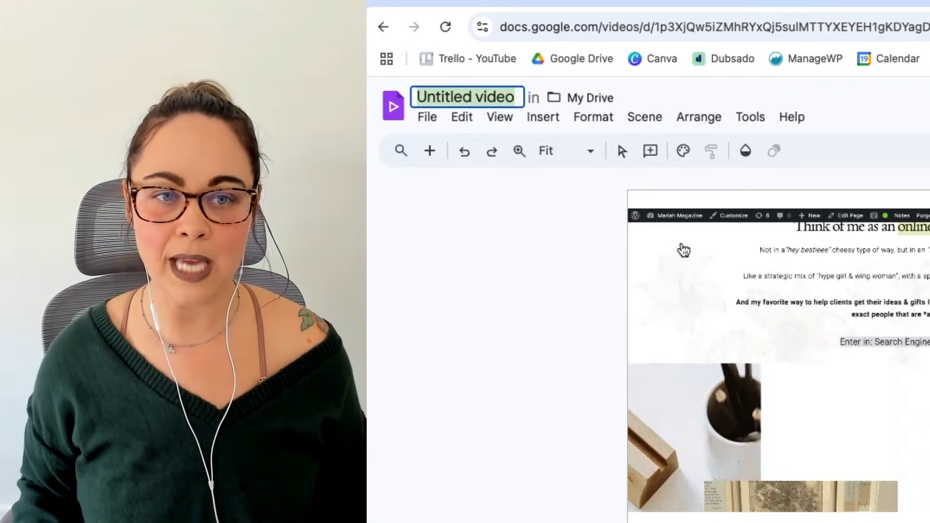
{"action": "left_click", "coordinate": [555, 235]}
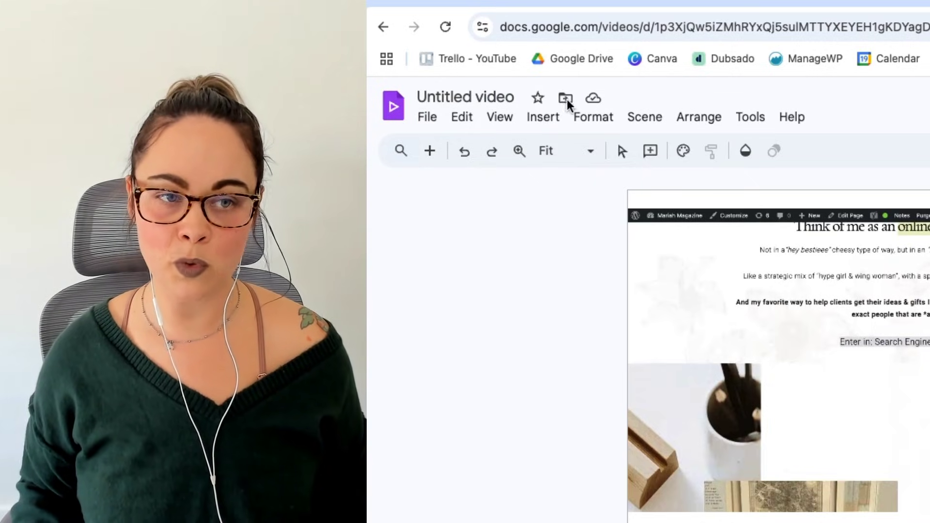
{"action": "left_click", "coordinate": [566, 99]}
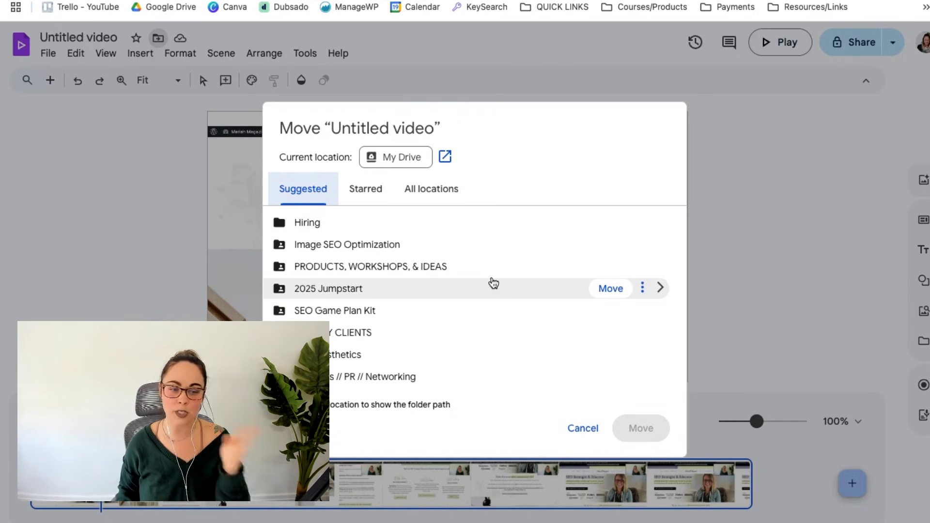
{"action": "left_click", "coordinate": [584, 428]}
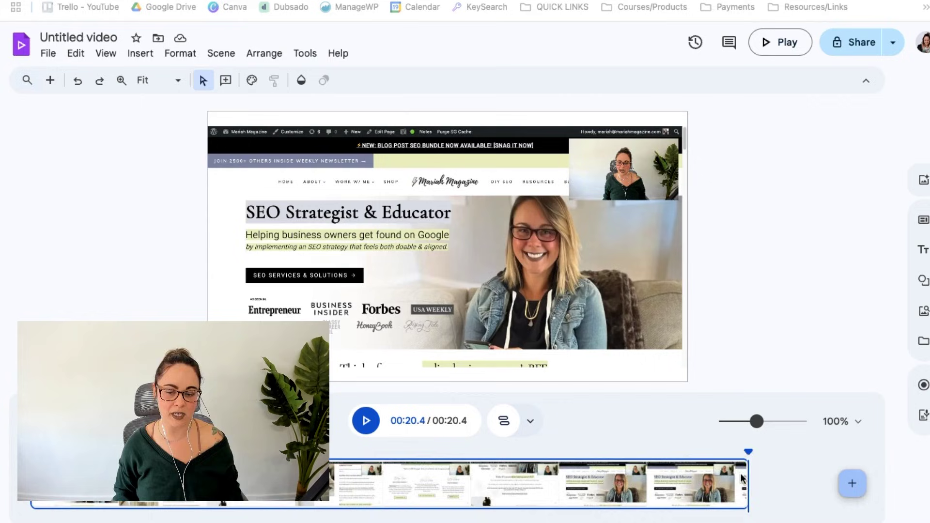
Split the clip with Split scene at playhead at about 19.9 seconds
{"action": "mouse_move", "coordinate": [748, 491]}
{"action": "left_mouse_down"}
{"action": "mouse_move", "coordinate": [725, 492]}
{"action": "mouse_move", "coordinate": [748, 491]}
{"action": "left_mouse_up"}
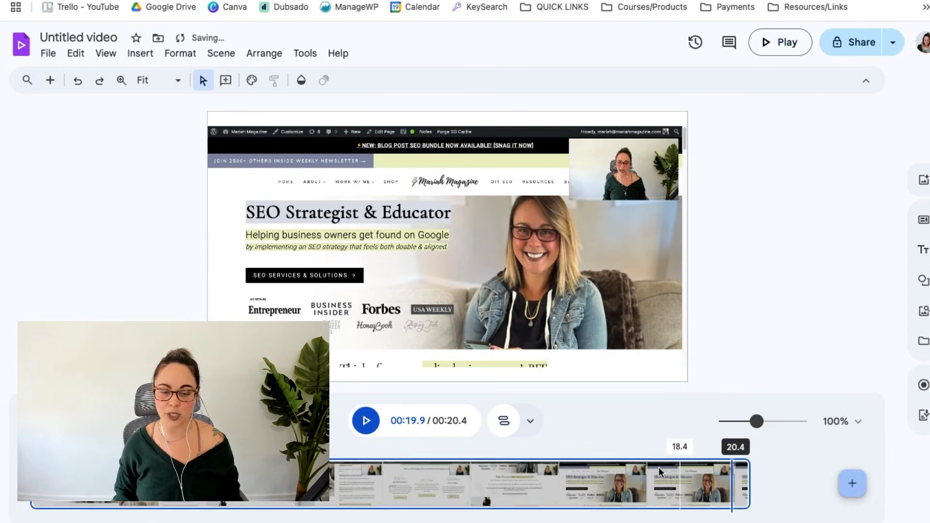
{"action": "right_click", "coordinate": [613, 479]}
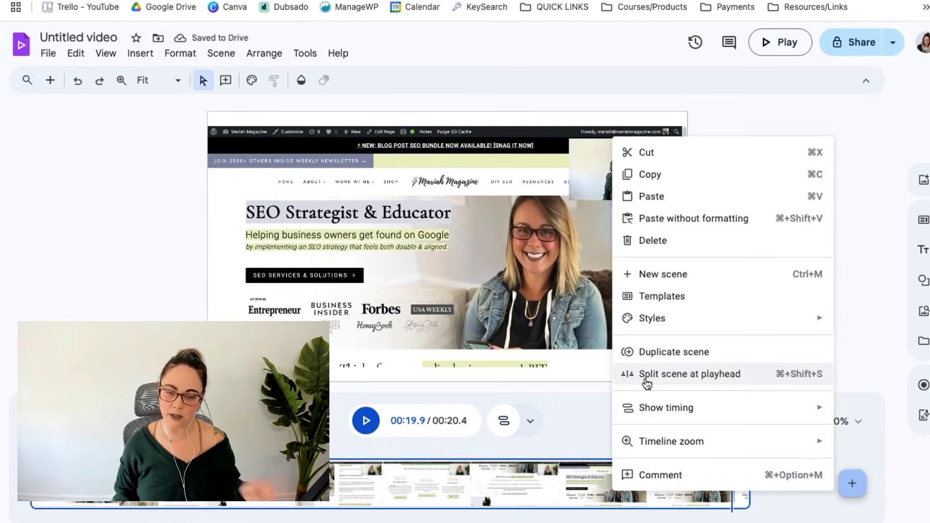
{"action": "left_click", "coordinate": [646, 383]}
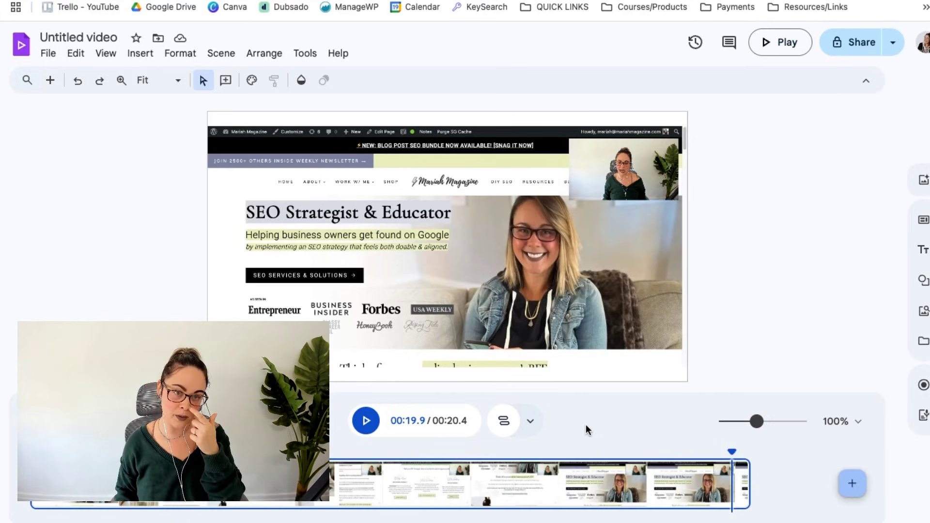
{"action": "left_click", "coordinate": [790, 238]}
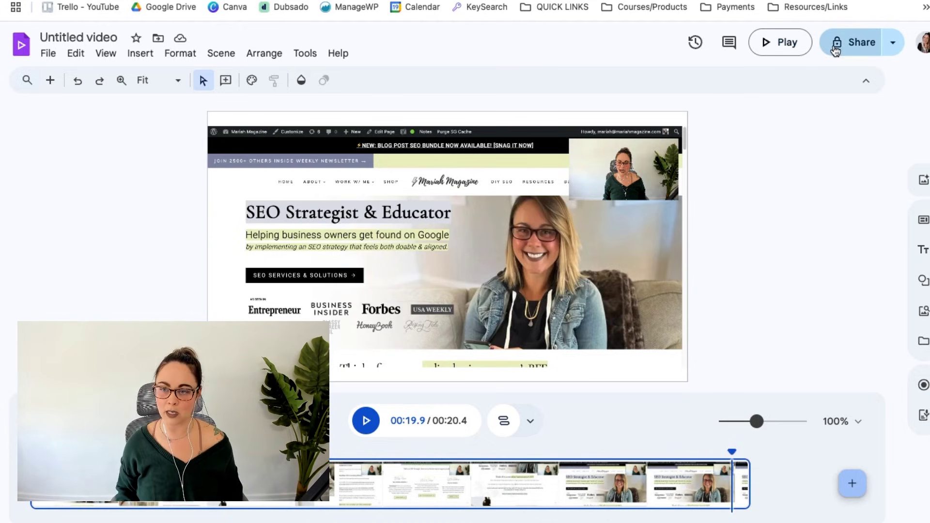
Rename the video to 'Mariah YouTube' in the sharing dialog and save the name
{"action": "left_click", "coordinate": [857, 51]}
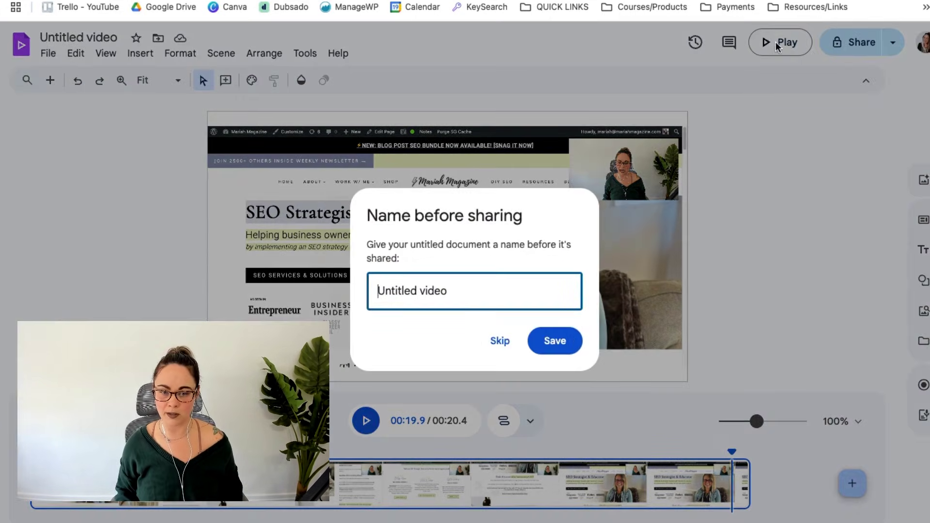
{"action": "left_click_drag", "start_coordinate": [466, 289], "coordinate": [356, 294]}
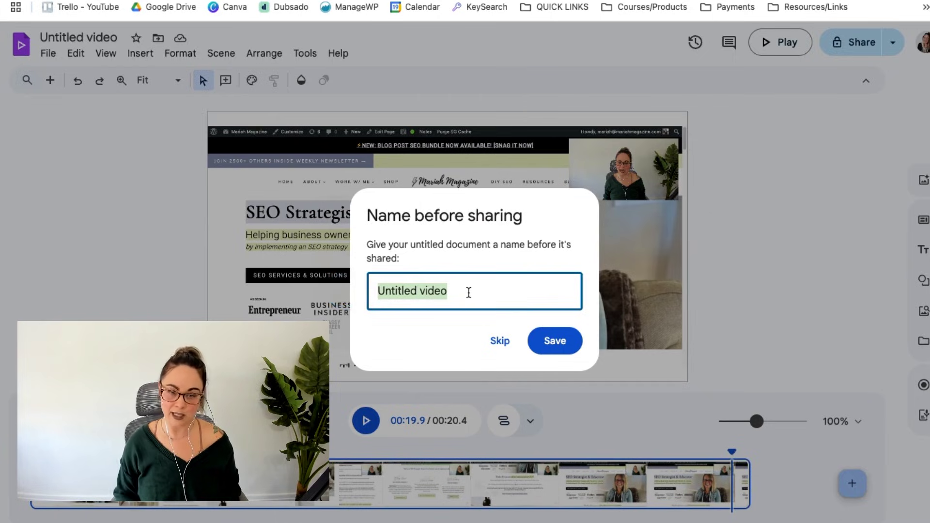
{"action": "type", "text": "Mariah YouTube"}
{"action": "left_click", "coordinate": [552, 342]}
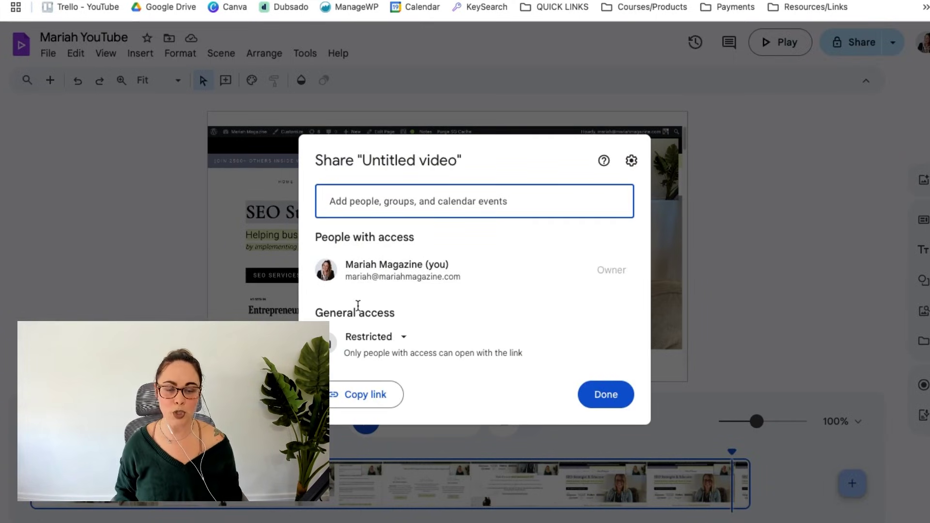
Set general access to Anyone with the link with the Viewer role
{"action": "left_click", "coordinate": [370, 339]}
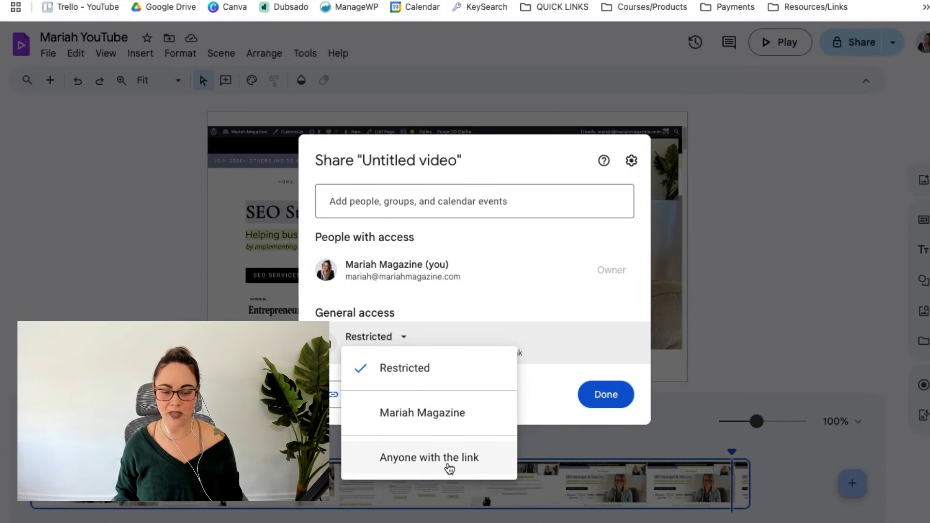
{"action": "left_click", "coordinate": [446, 465]}
{"action": "left_click", "coordinate": [373, 202]}
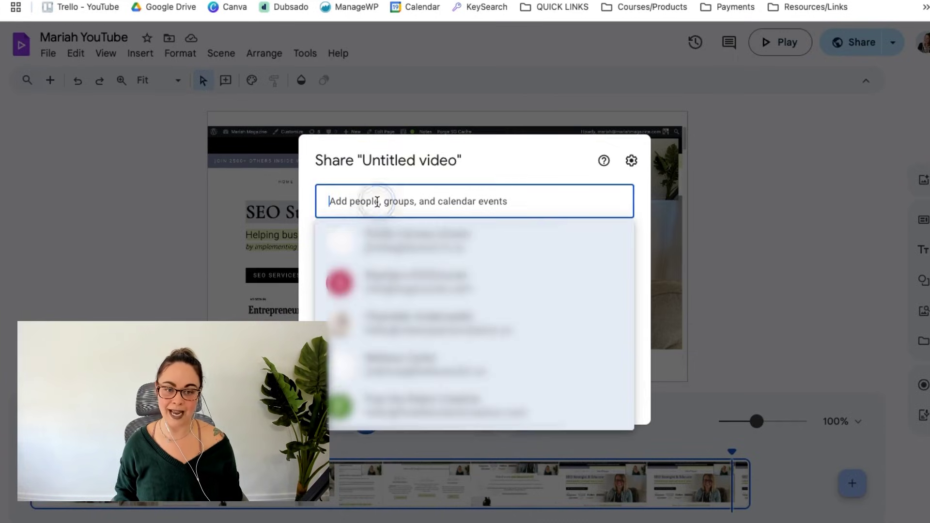
{"action": "left_click", "coordinate": [473, 176]}
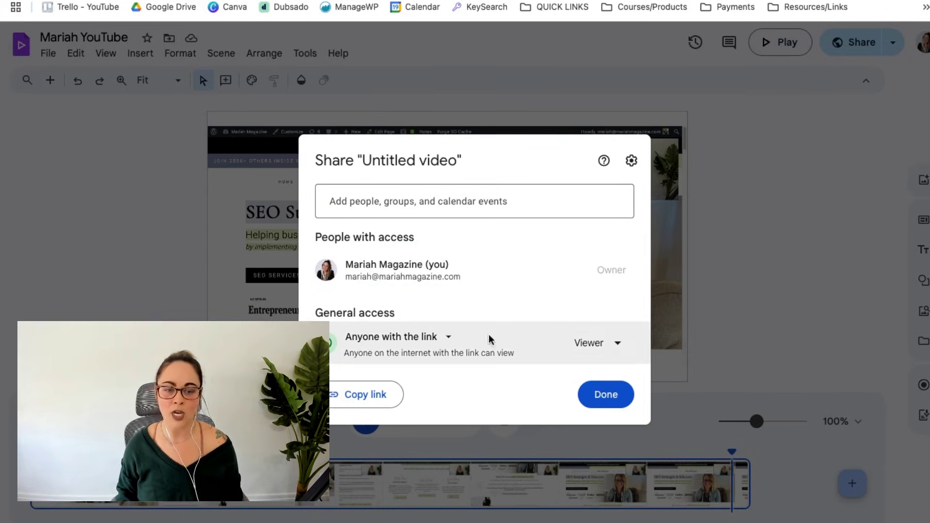
{"action": "left_click", "coordinate": [586, 347]}
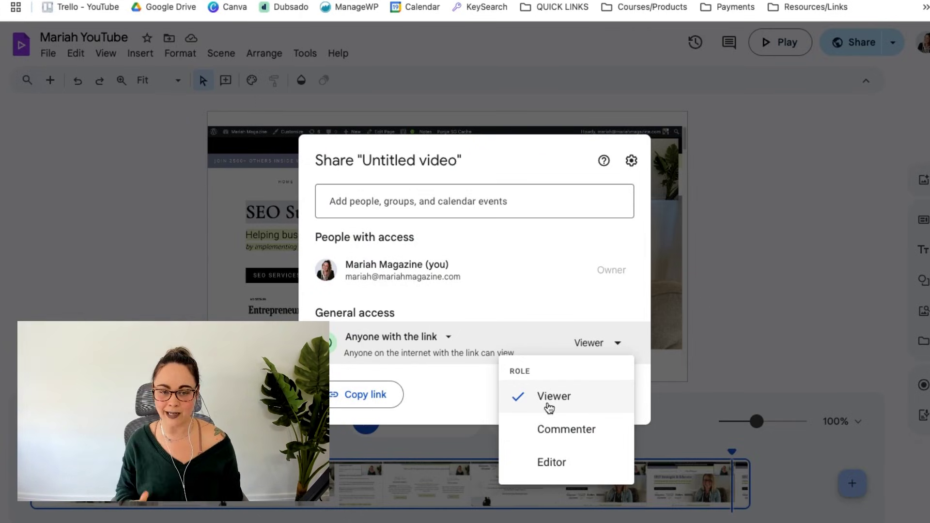
{"action": "left_click", "coordinate": [431, 400]}
{"action": "left_click", "coordinate": [604, 402]}
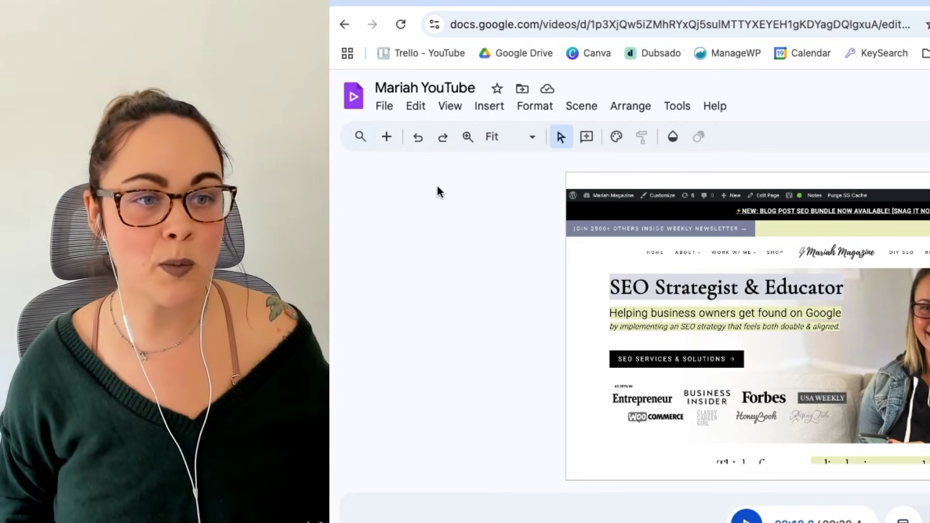
{"action": "left_click", "coordinate": [385, 108]}
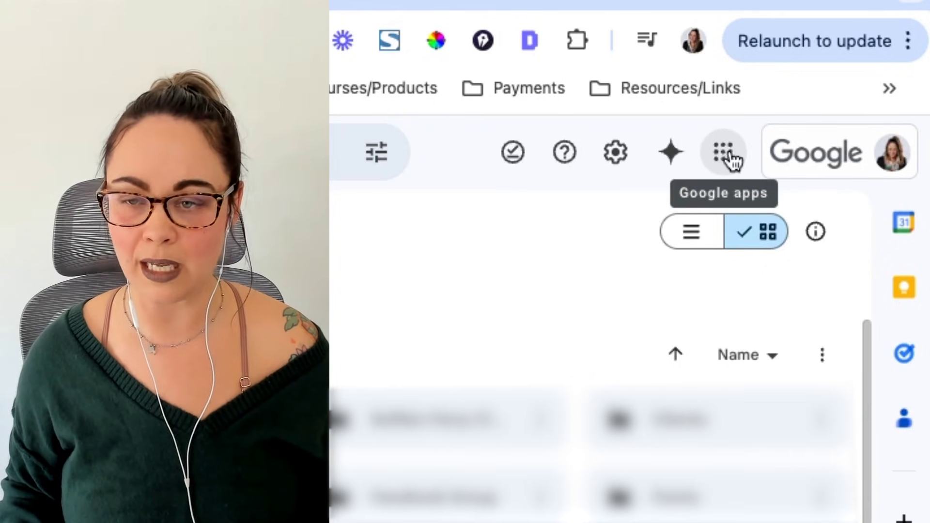
Switch from Google Drive to the Google Vids home page via the Google apps menu
{"action": "left_click", "coordinate": [722, 156]}
{"action": "scroll", "coordinate": [733, 397], "scroll_direction": "down", "scroll_amount": 5}
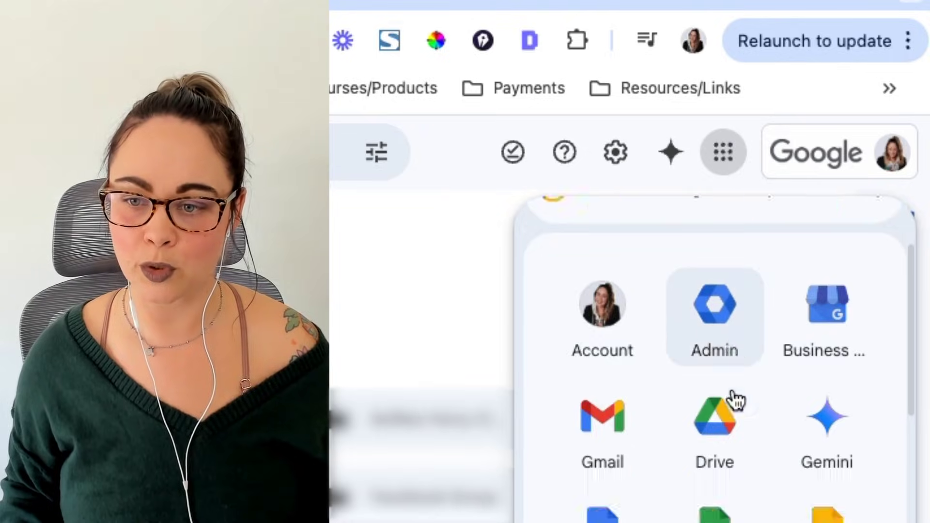
{"action": "scroll", "coordinate": [733, 397], "scroll_direction": "down", "scroll_amount": 5}
{"action": "left_click", "coordinate": [851, 356]}
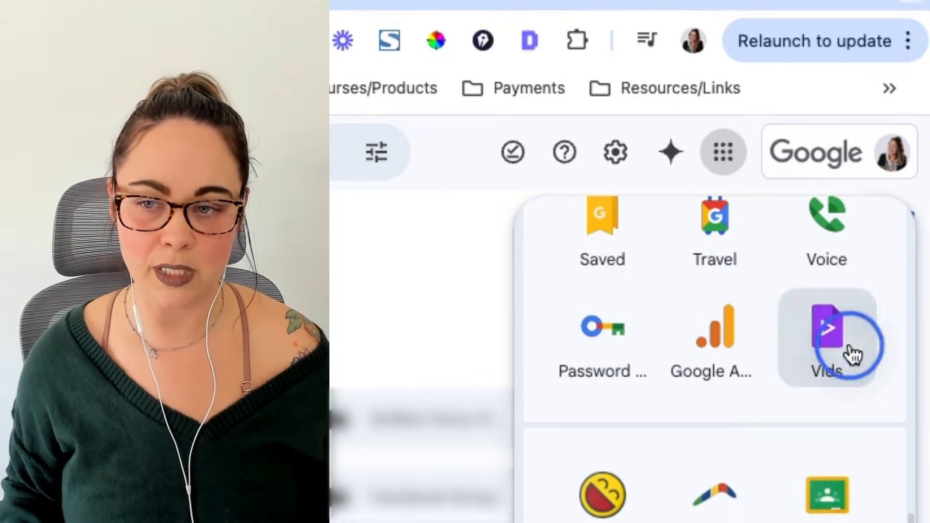